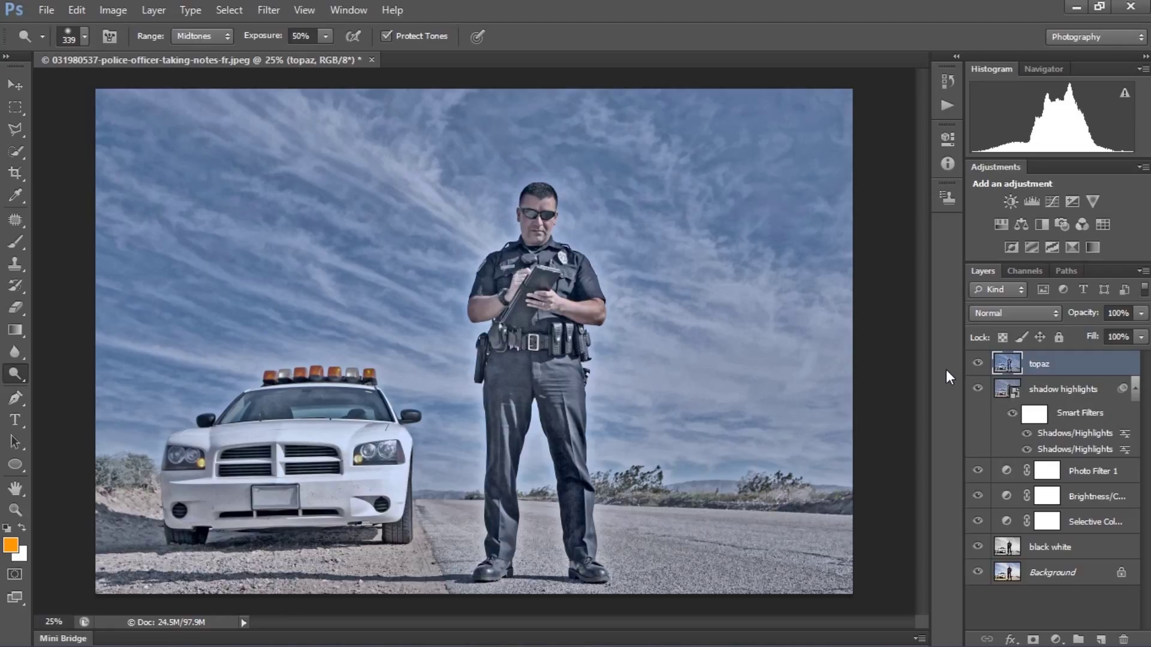
Select the layers from topaz down to black white and open their context menu.
{"action": "left_click", "coordinate": [1050, 548], "text": "shift"}
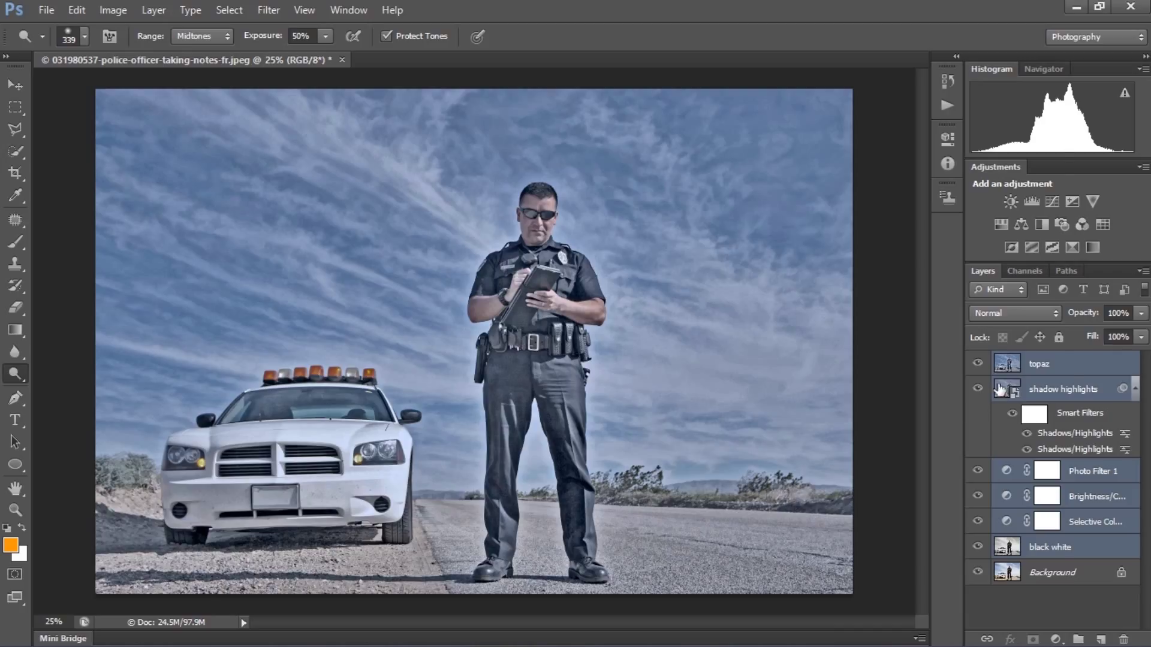
{"action": "right_click", "coordinate": [1063, 361]}
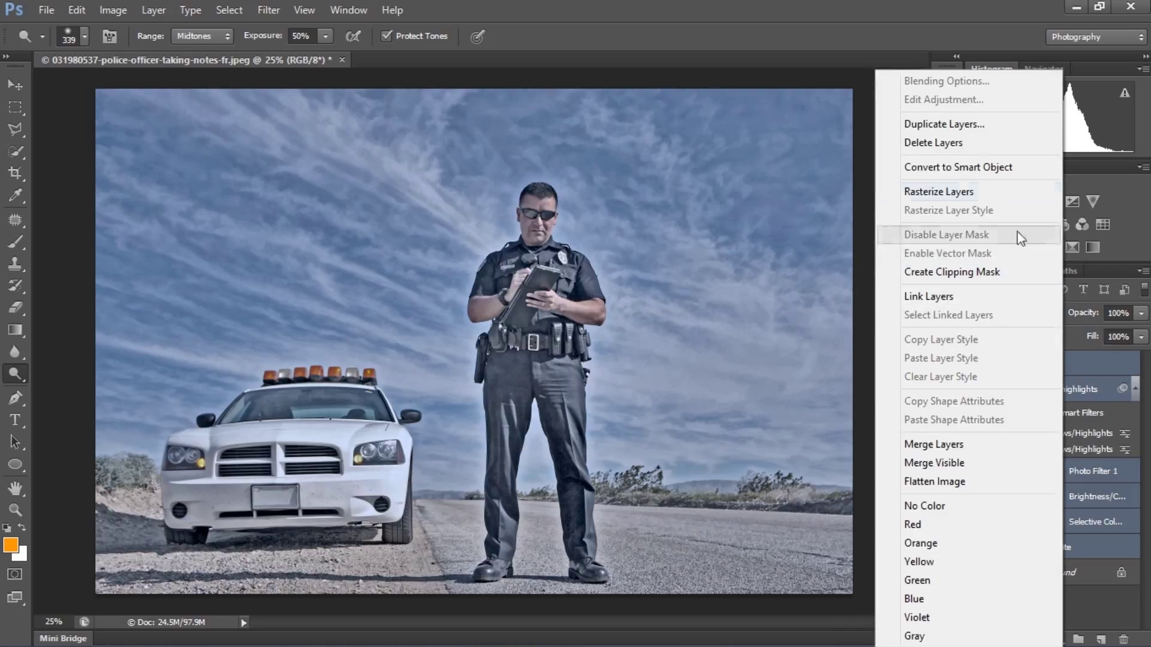
Delete the selected edit layers and confirm, leaving only the Background layer.
{"action": "left_click", "coordinate": [971, 150]}
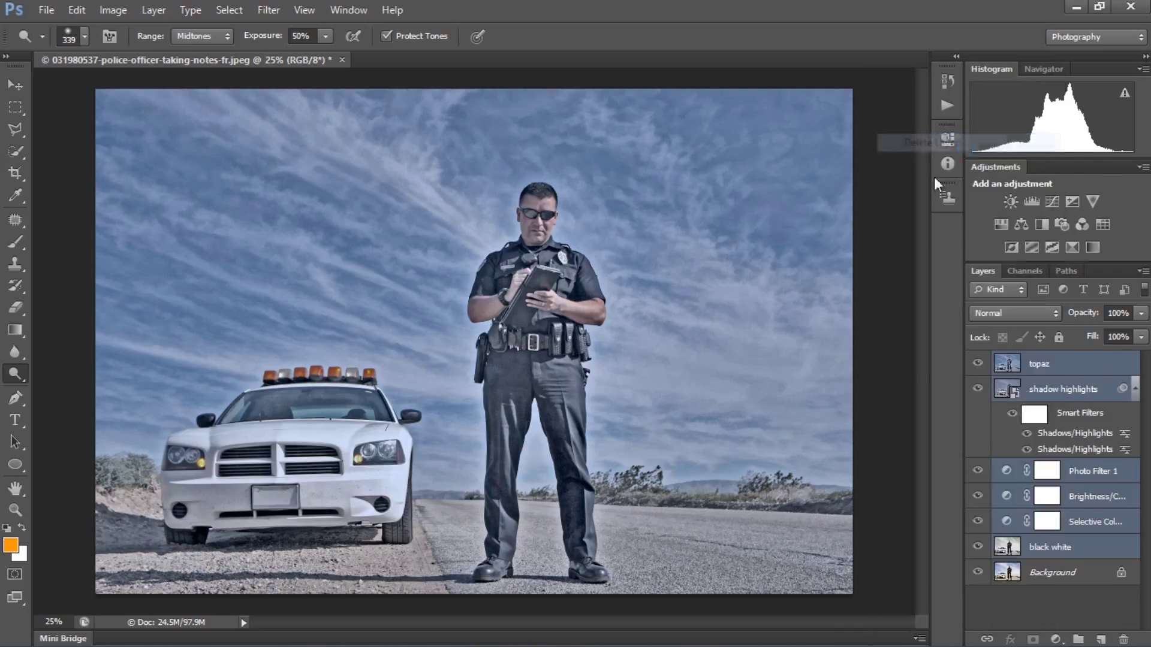
{"action": "left_click", "coordinate": [542, 253]}
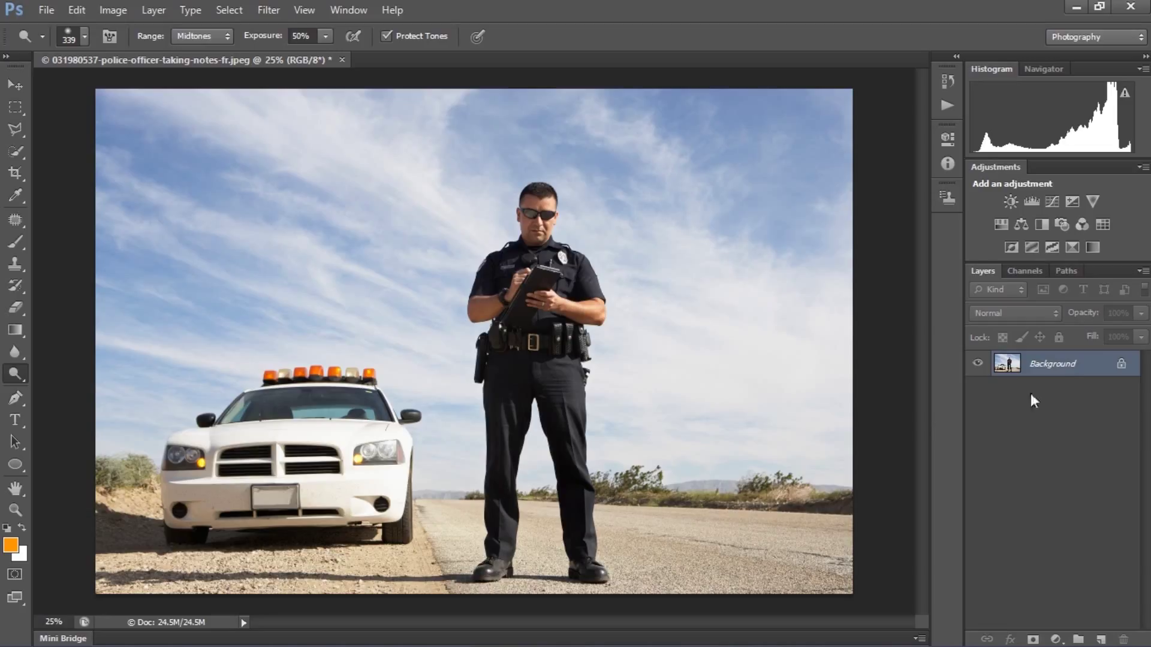
Duplicate the Background layer and rename the copy 'black and white'.
{"action": "right_click", "coordinate": [1058, 365]}
{"action": "left_click", "coordinate": [1053, 401]}
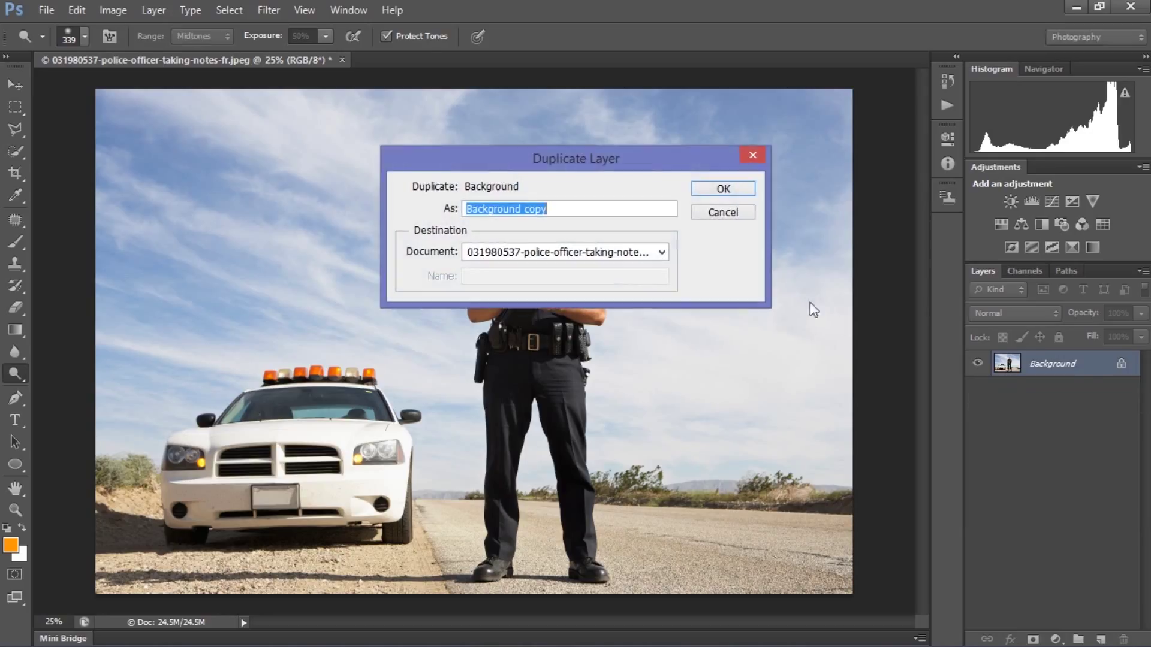
{"action": "left_click", "coordinate": [743, 191]}
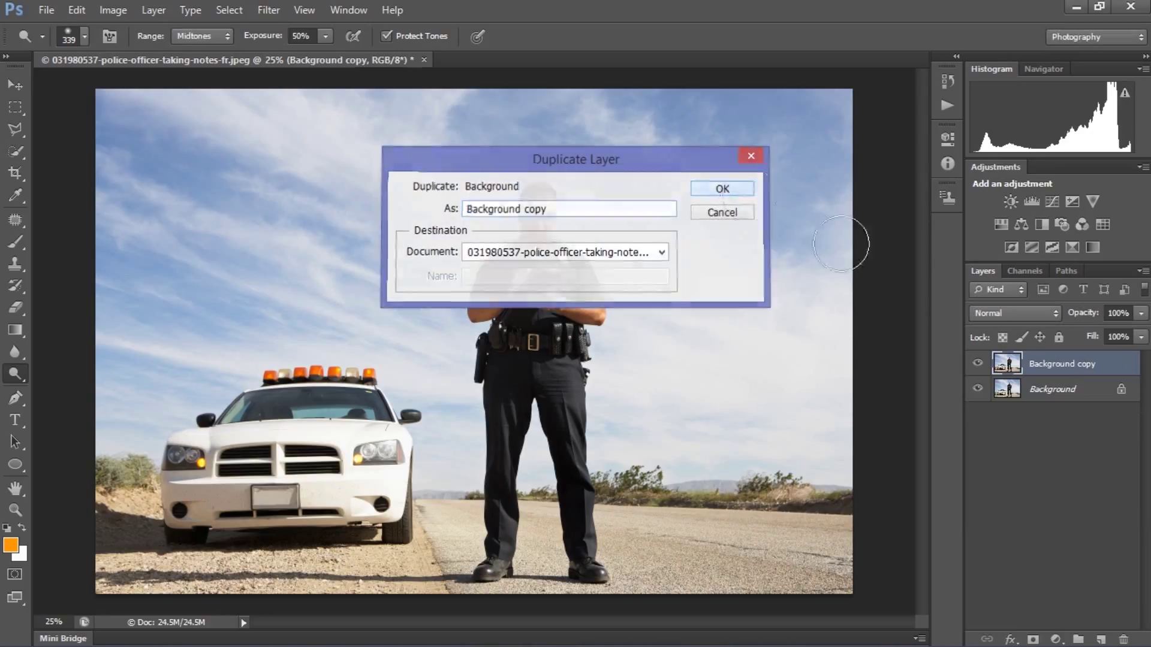
{"action": "double_click", "coordinate": [1074, 368]}
{"action": "type", "text": "bl"}
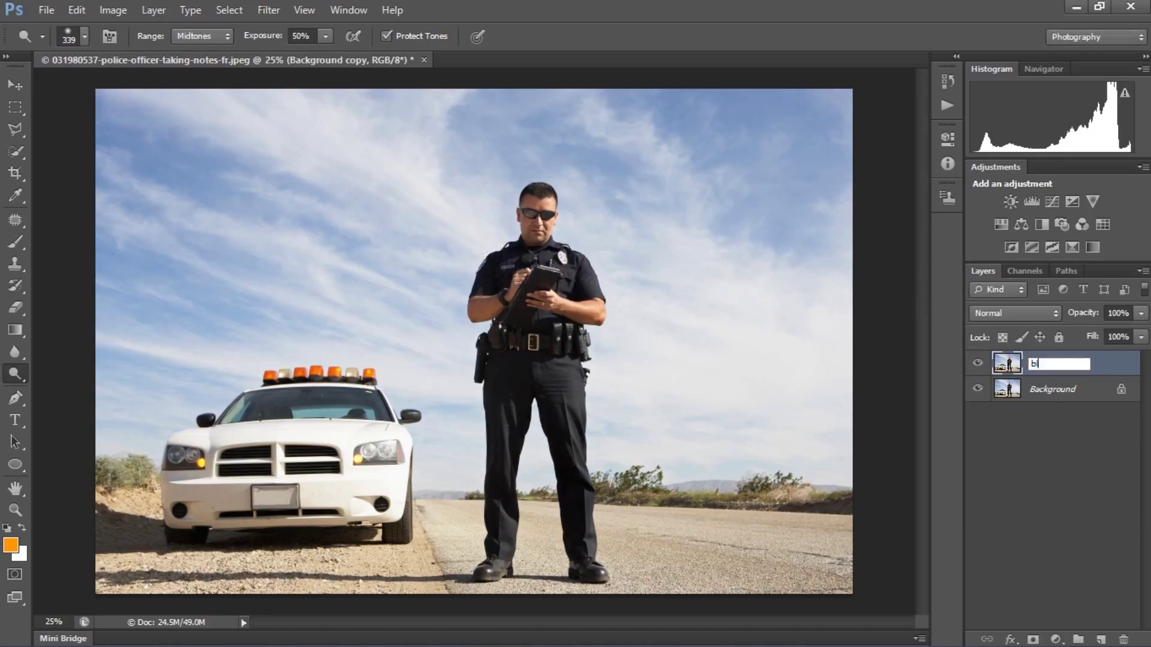
{"action": "type", "text": "ack and white"}
{"action": "left_click", "coordinate": [1003, 356]}
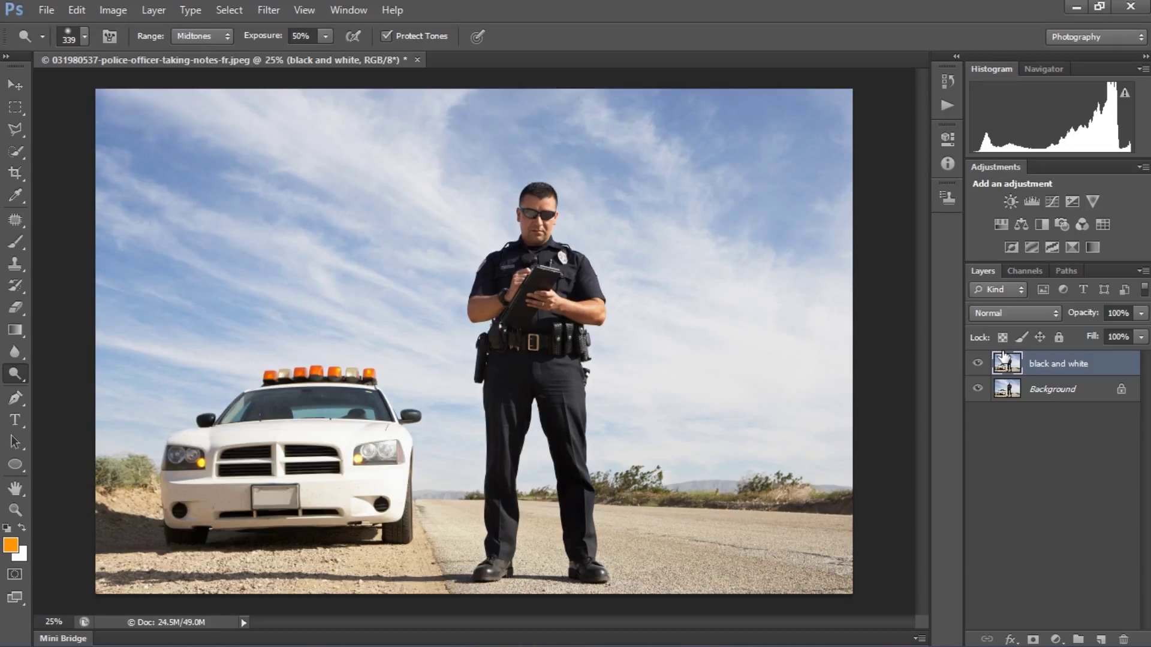
Desaturate the black and white layer with Image > Adjustments > Desaturate.
{"action": "left_click", "coordinate": [114, 10]}
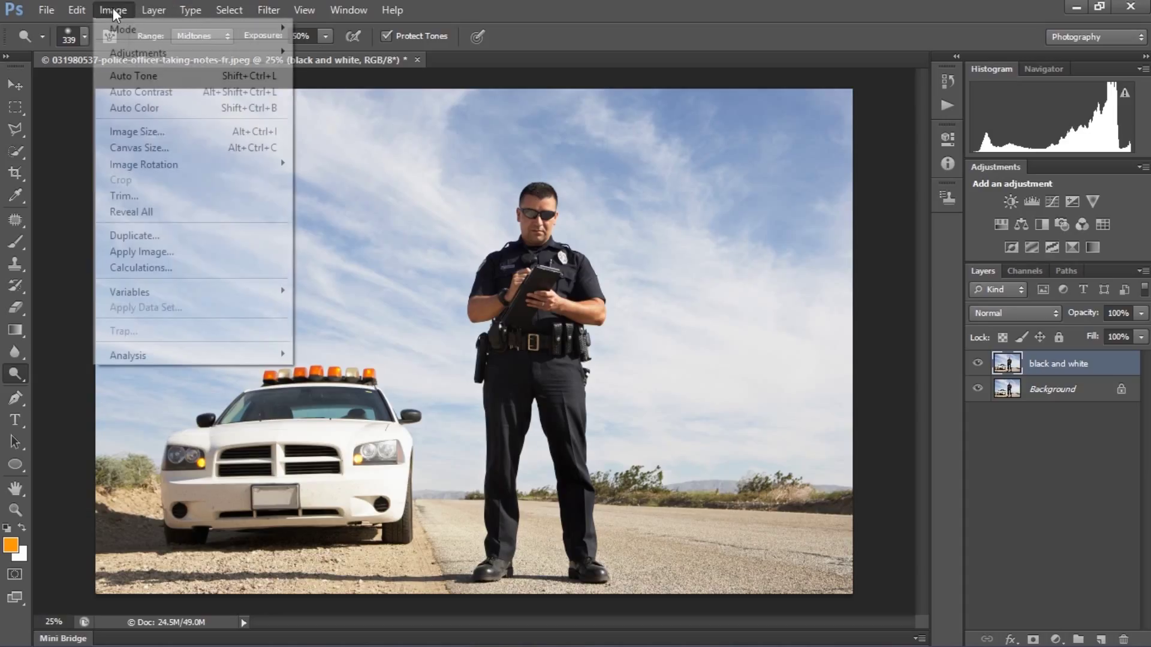
{"action": "mouse_move", "coordinate": [150, 60]}
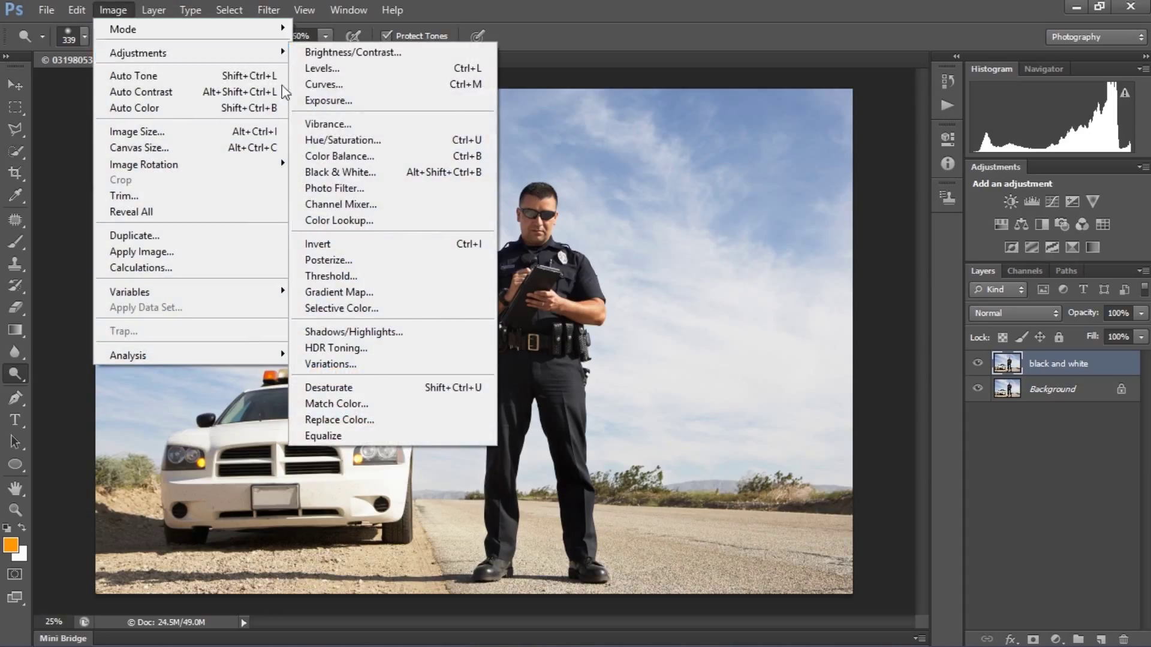
{"action": "left_click", "coordinate": [359, 387]}
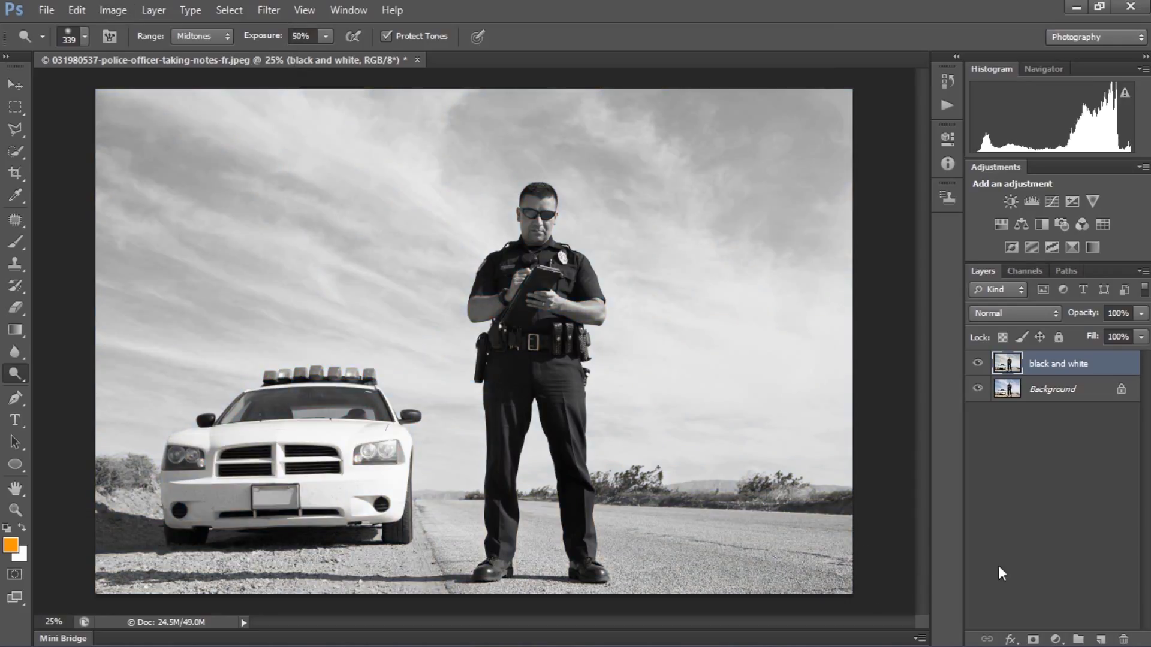
Set the black and white layer's opacity to 30% and switch to the Move tool.
{"action": "left_click", "coordinate": [1082, 309]}
{"action": "type", "text": "30"}
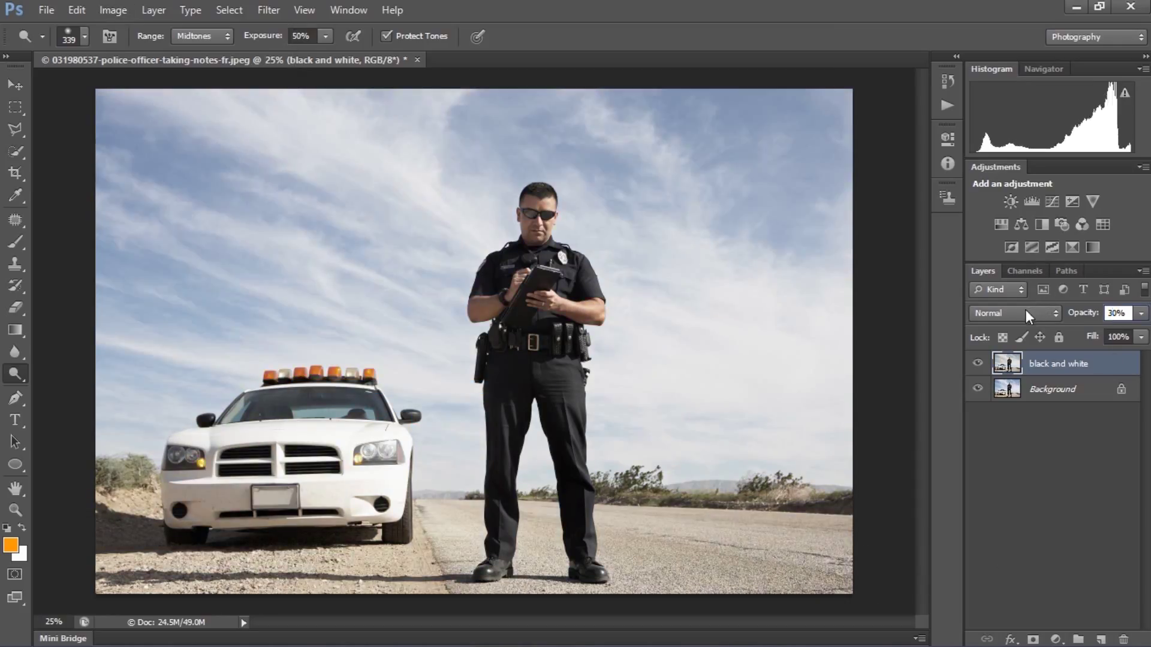
{"action": "key", "text": "Return"}
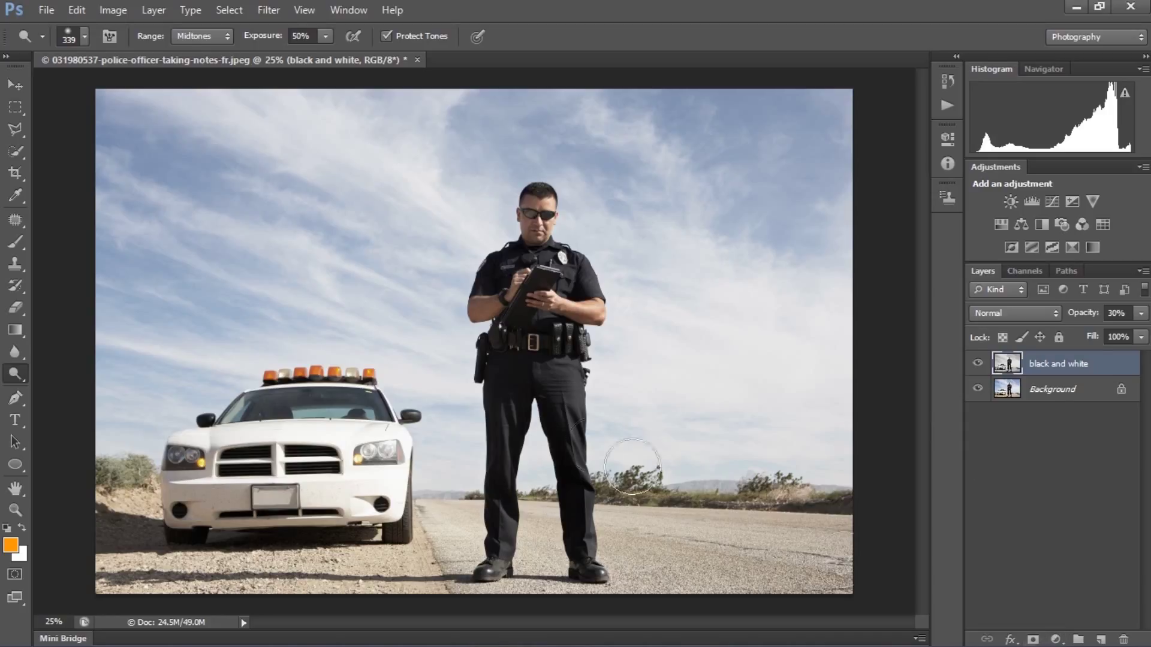
{"action": "left_click", "coordinate": [12, 86]}
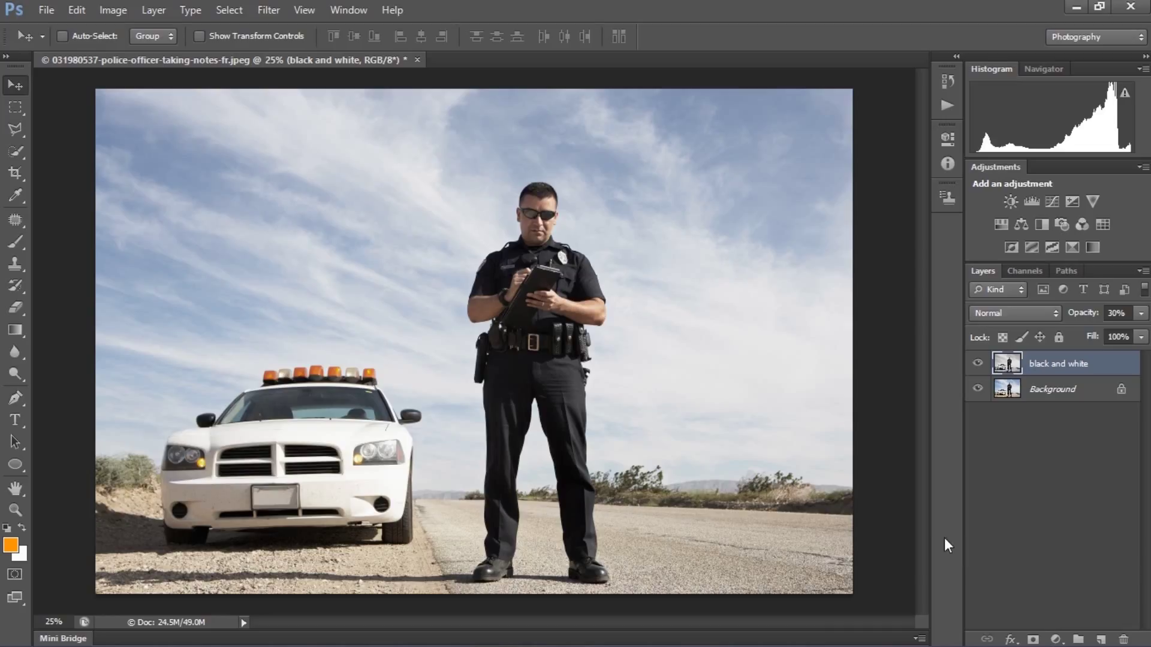
Add a Selective Color adjustment layer and choose Whites as the colour range.
{"action": "left_click", "coordinate": [1056, 640]}
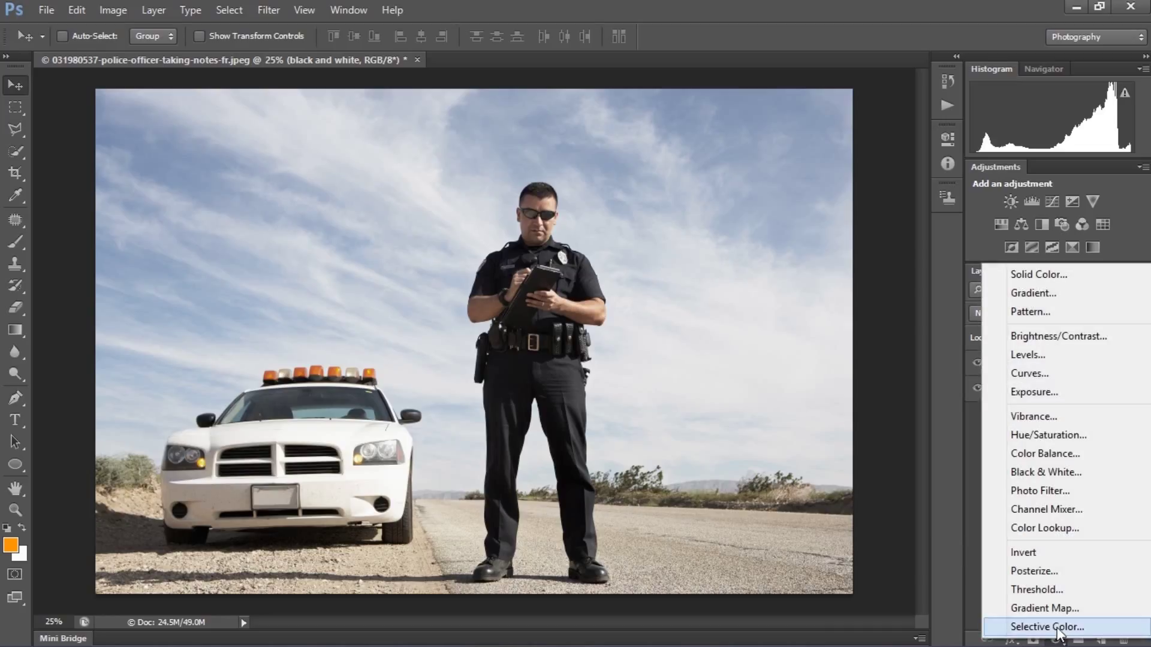
{"action": "left_click", "coordinate": [1048, 626]}
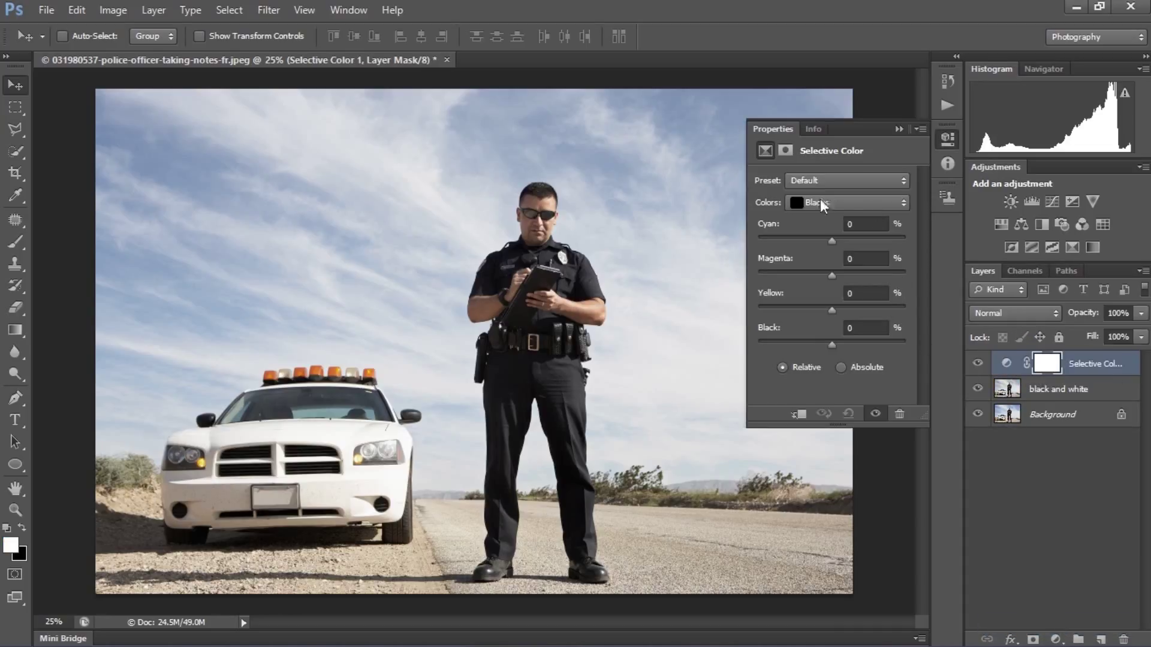
{"action": "left_click", "coordinate": [851, 206]}
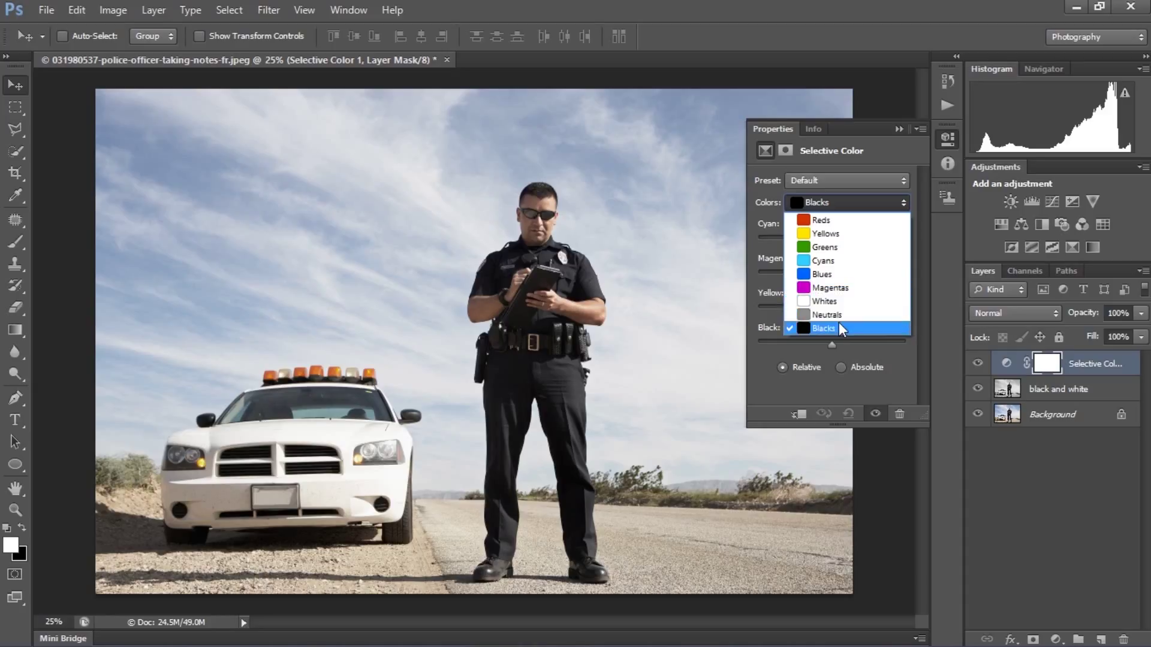
{"action": "left_click", "coordinate": [825, 301]}
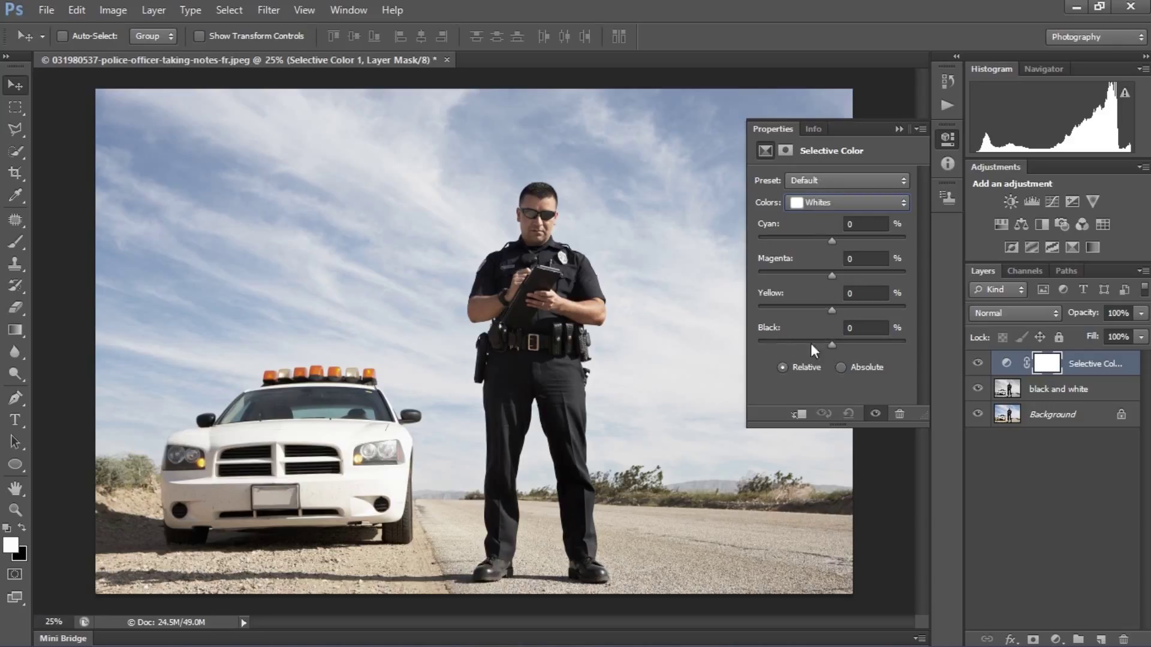
Adjust the Black slider for Whites, settling at +10.
{"action": "left_click_drag", "start_coordinate": [781, 339], "coordinate": [872, 340]}
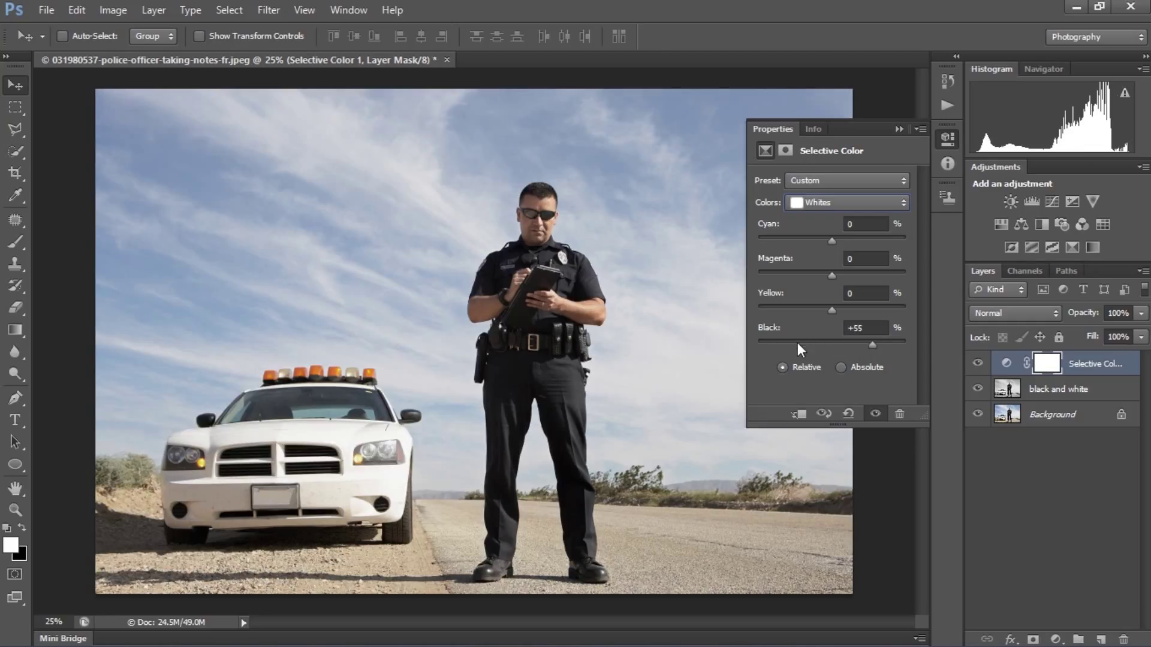
{"action": "left_click_drag", "start_coordinate": [797, 343], "coordinate": [843, 346]}
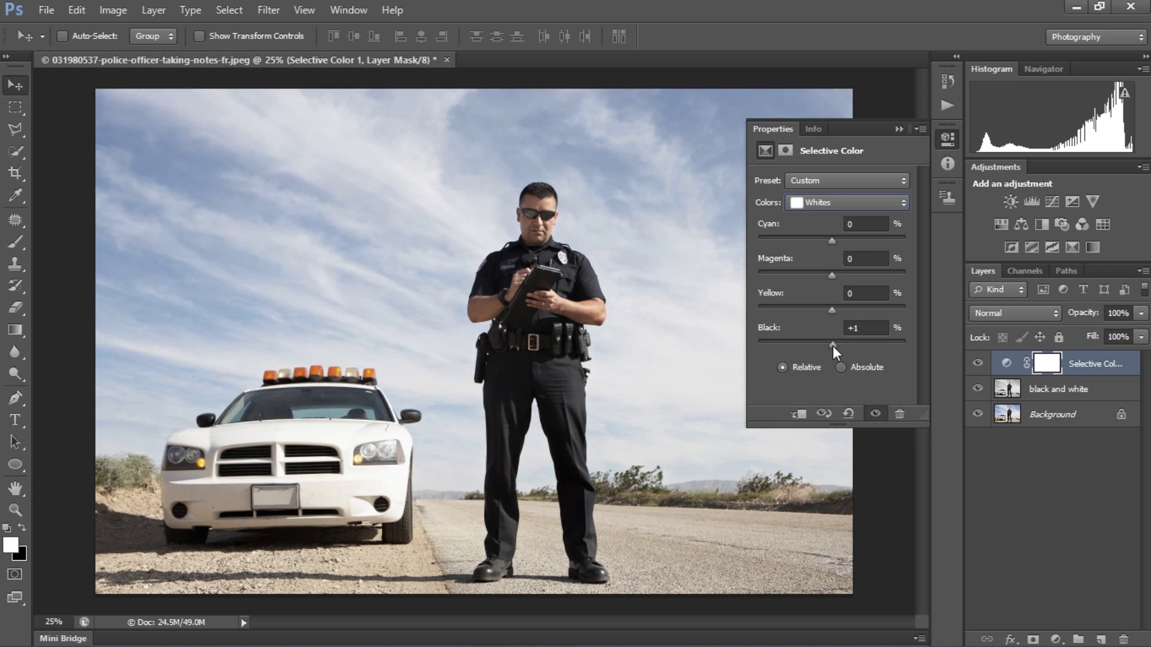
{"action": "left_click_drag", "start_coordinate": [822, 345], "coordinate": [771, 341]}
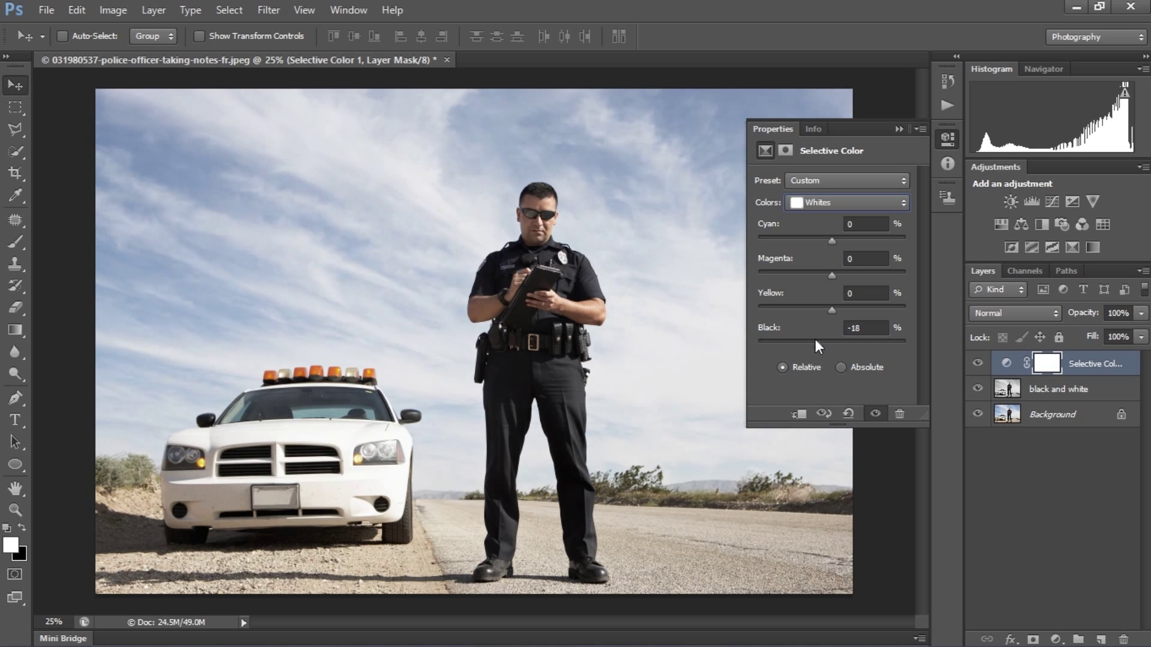
{"action": "mouse_move", "coordinate": [803, 341]}
{"action": "left_mouse_down"}
{"action": "mouse_move", "coordinate": [785, 341]}
{"action": "mouse_move", "coordinate": [823, 341]}
{"action": "left_mouse_up"}
{"action": "left_click_drag", "start_coordinate": [839, 340], "coordinate": [839, 339]}
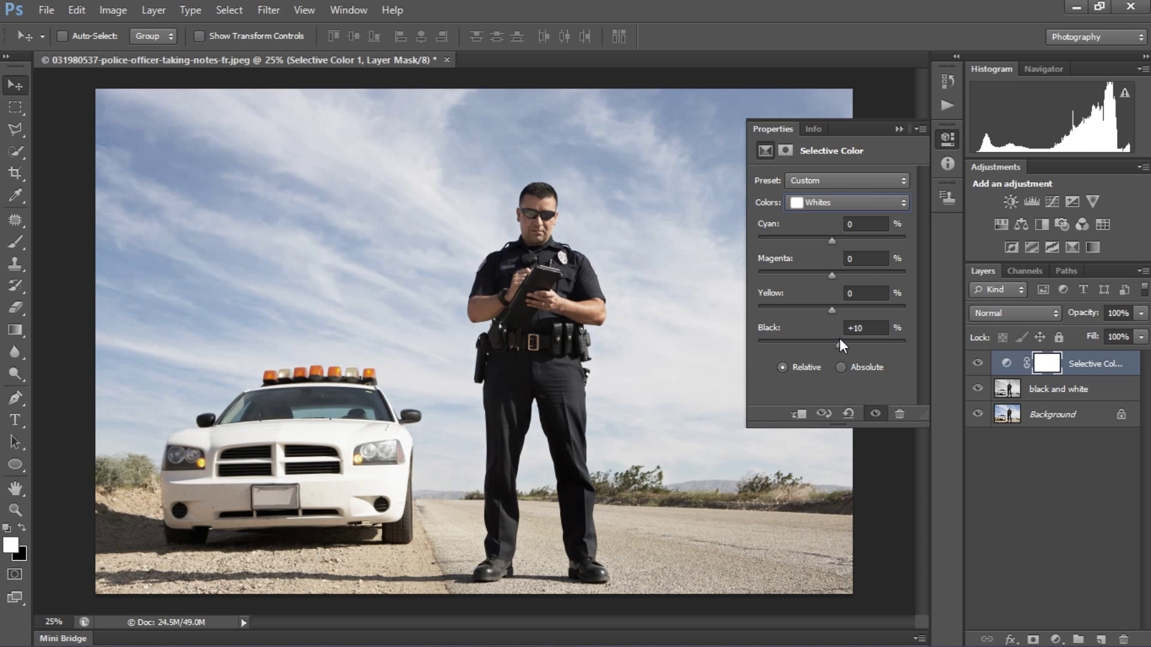
Reduce the black in Neutrals and add +5% Black to Blacks.
{"action": "left_click", "coordinate": [863, 200]}
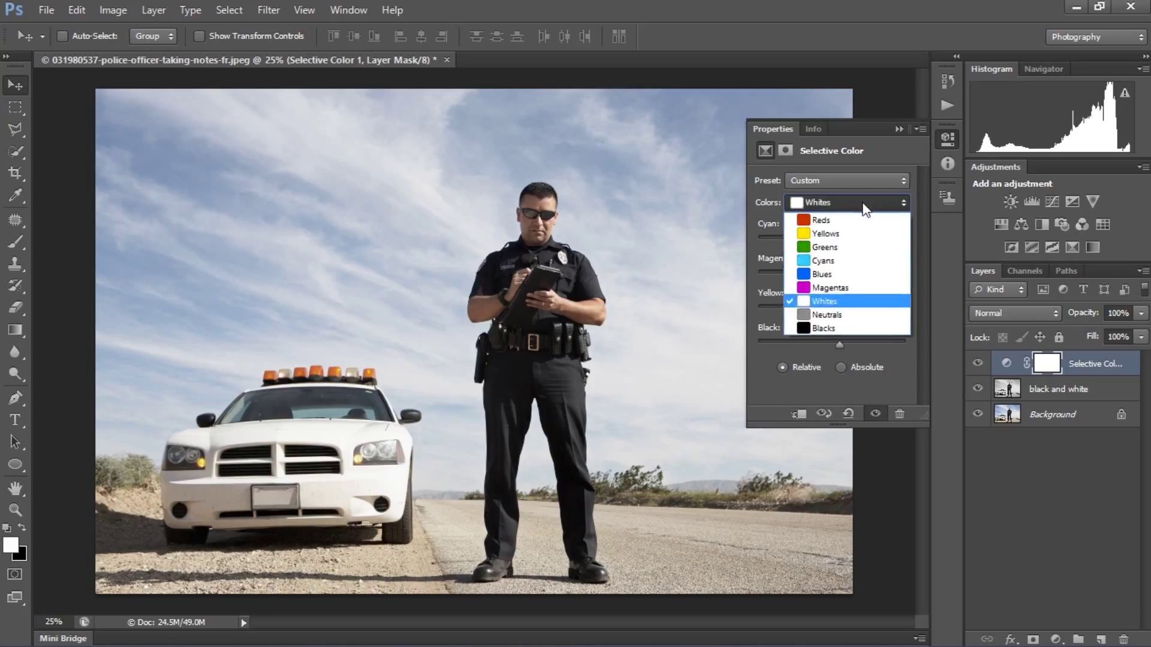
{"action": "left_click", "coordinate": [824, 311]}
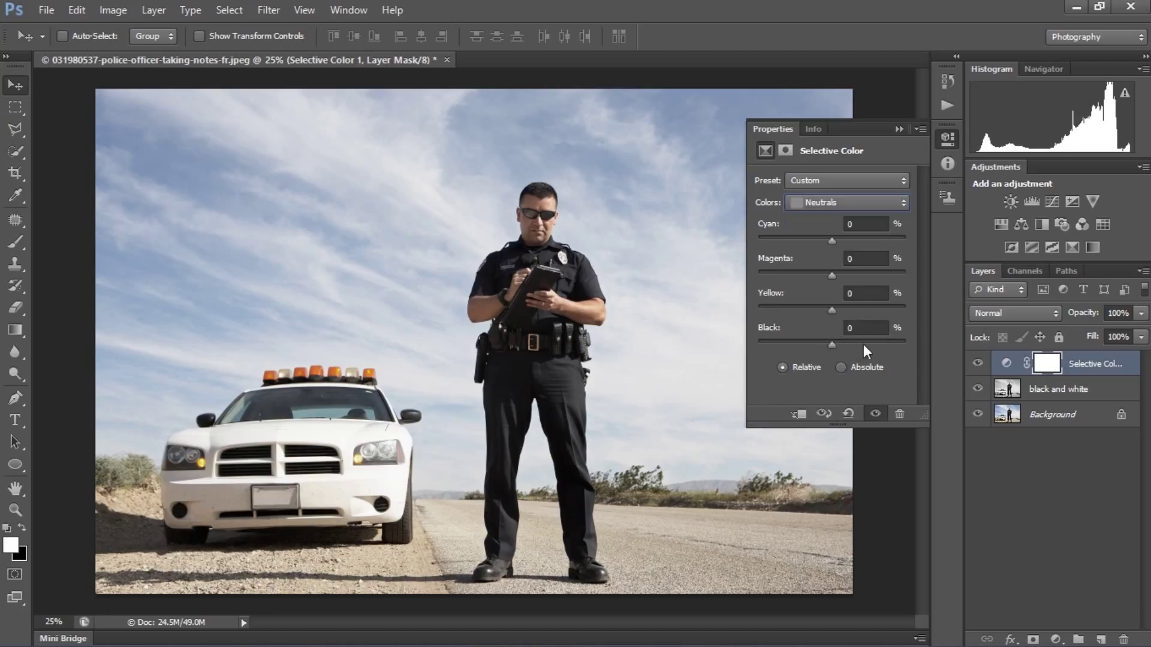
{"action": "left_click_drag", "start_coordinate": [863, 344], "coordinate": [811, 340]}
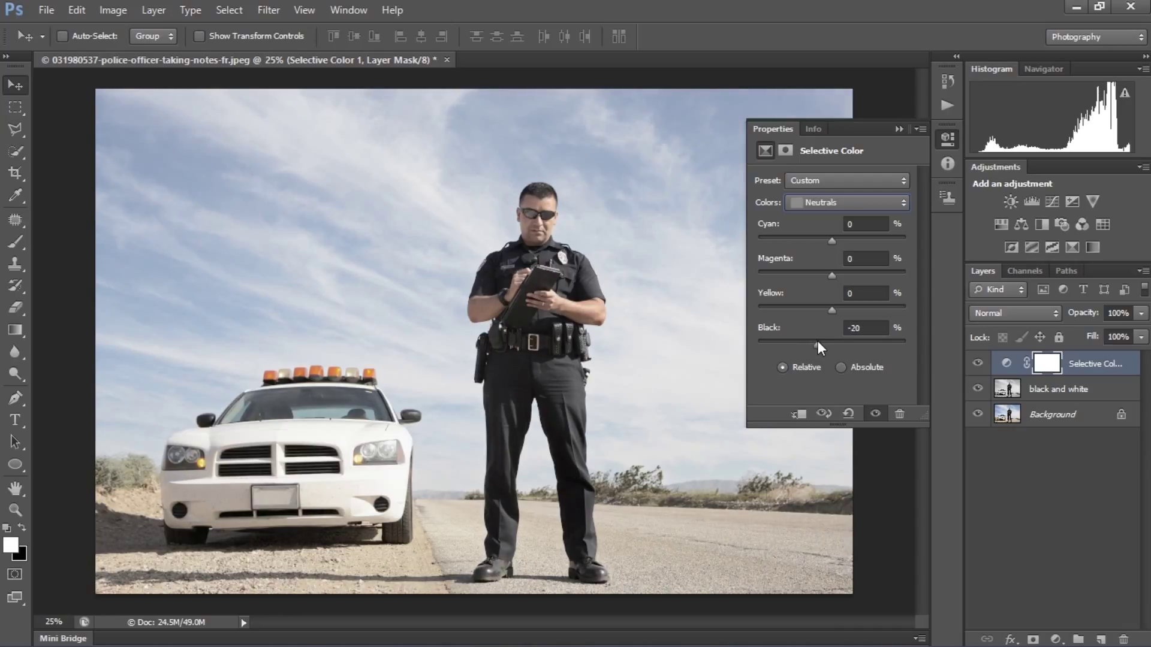
{"action": "left_click", "coordinate": [838, 202]}
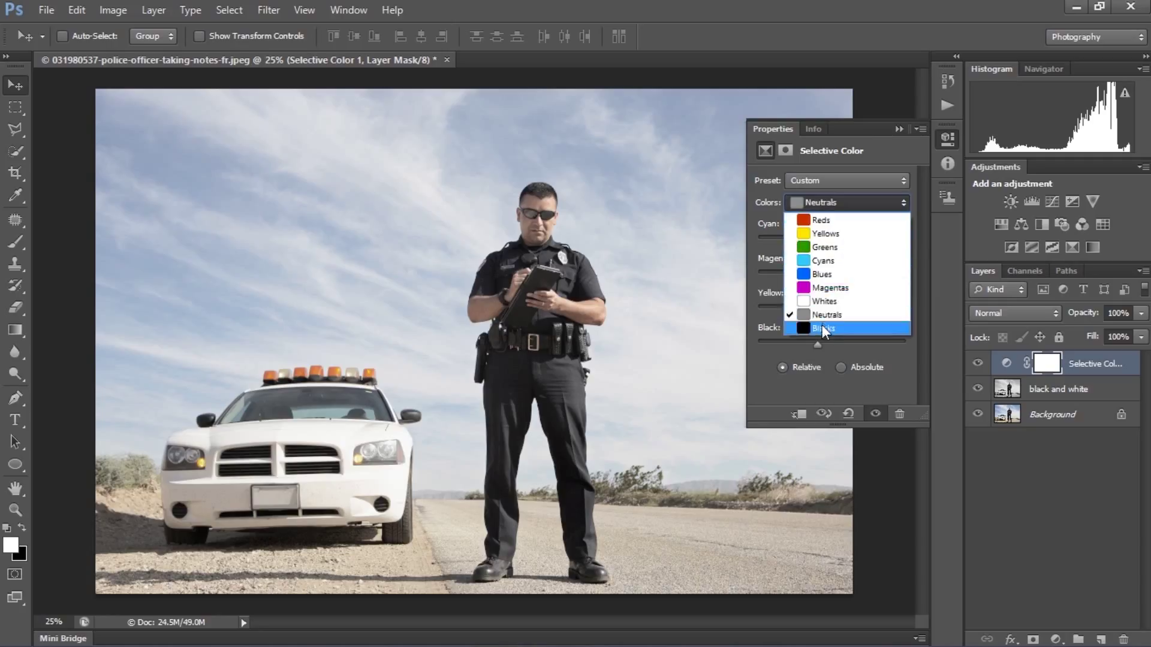
{"action": "left_click", "coordinate": [836, 324]}
{"action": "mouse_move", "coordinate": [831, 341]}
{"action": "left_mouse_down"}
{"action": "mouse_move", "coordinate": [847, 343]}
{"action": "mouse_move", "coordinate": [811, 338]}
{"action": "mouse_move", "coordinate": [834, 338]}
{"action": "left_mouse_up"}
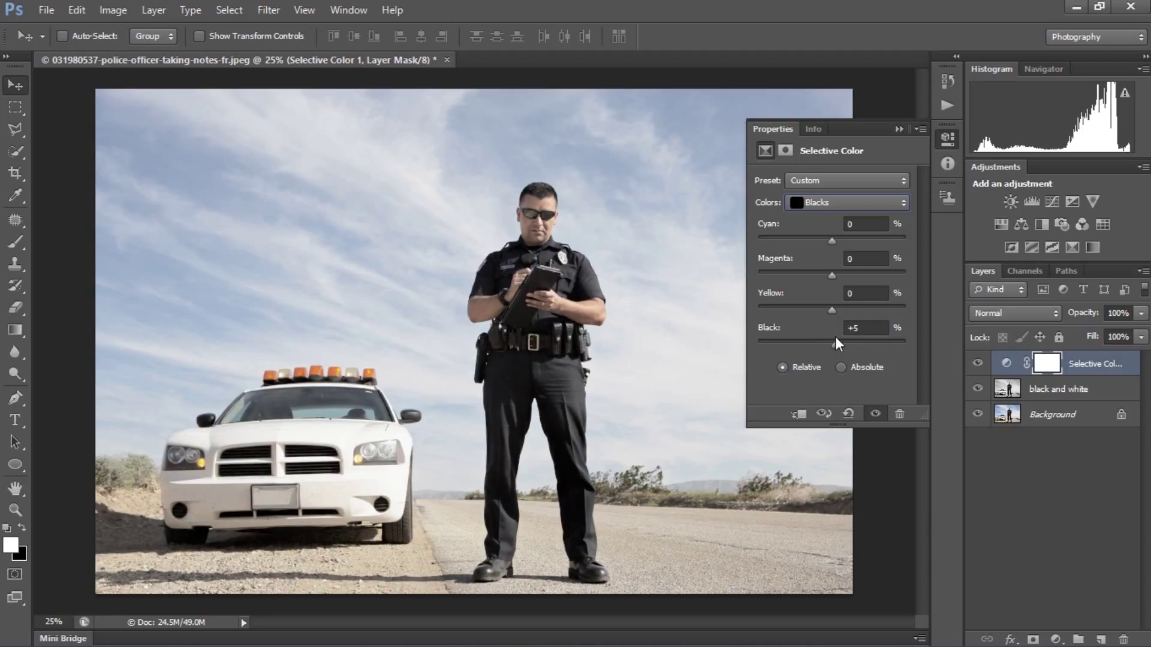
Toggle the Selective Color layer's visibility to compare, leave it visible, and close its settings.
{"action": "left_click", "coordinate": [978, 364]}
{"action": "left_click", "coordinate": [978, 363]}
{"action": "left_click", "coordinate": [978, 364]}
{"action": "left_click", "coordinate": [977, 363]}
{"action": "left_click", "coordinate": [978, 364]}
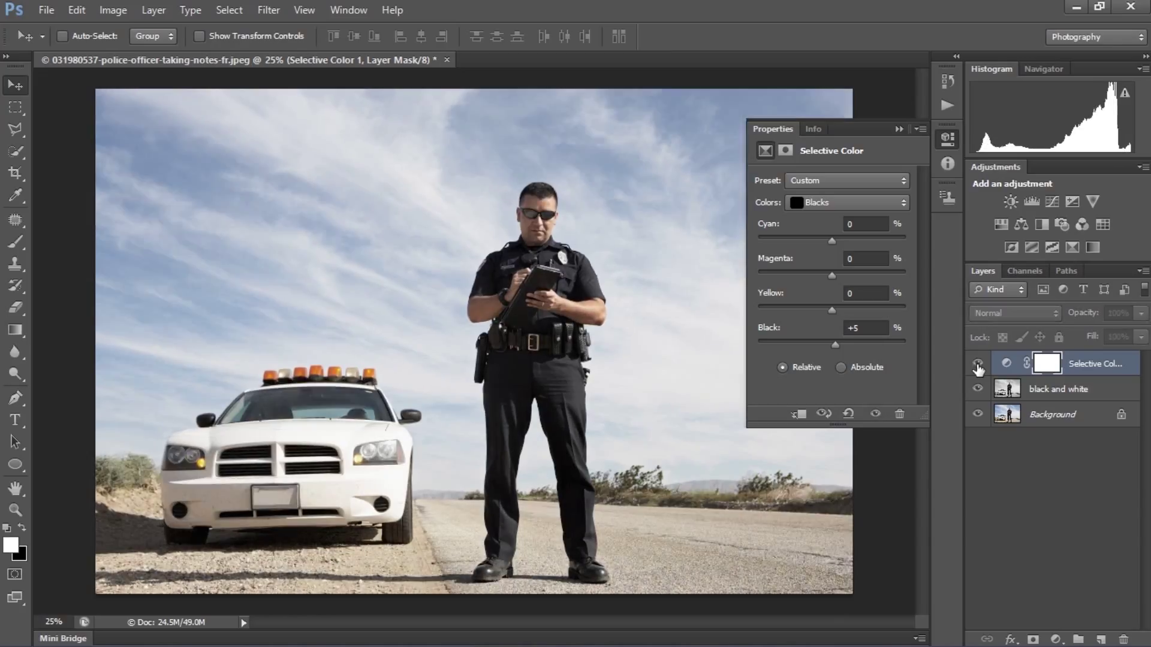
{"action": "left_click", "coordinate": [977, 363]}
{"action": "left_click", "coordinate": [977, 363]}
{"action": "left_click", "coordinate": [977, 364]}
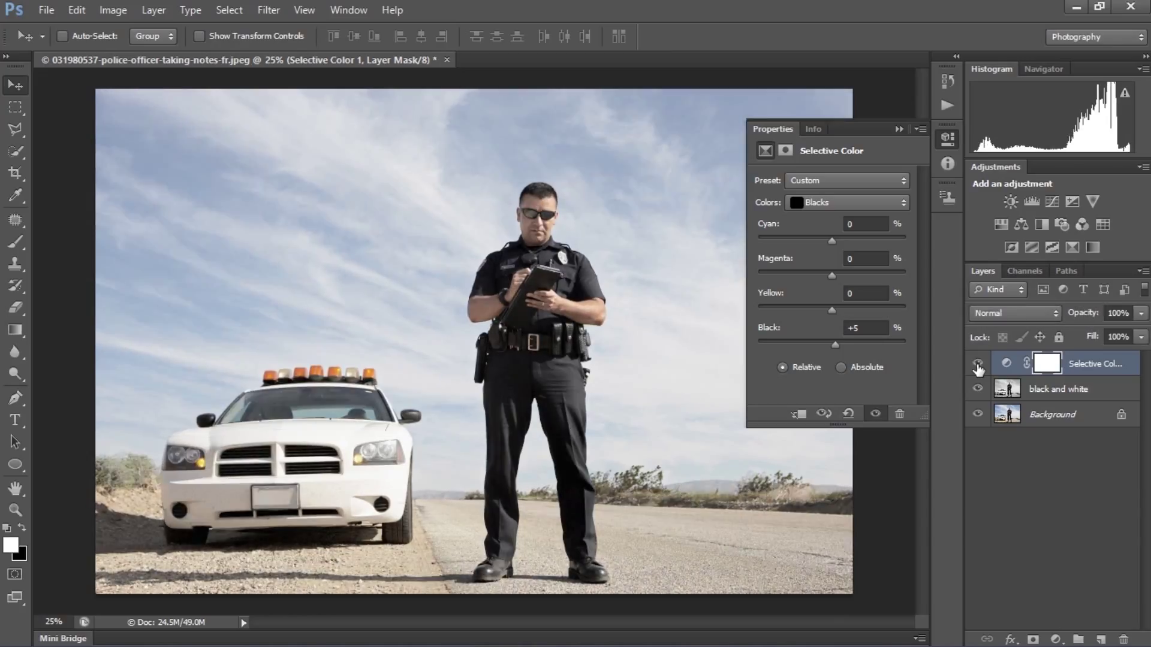
{"action": "left_click", "coordinate": [978, 364]}
{"action": "left_click", "coordinate": [978, 364]}
{"action": "left_click", "coordinate": [978, 364]}
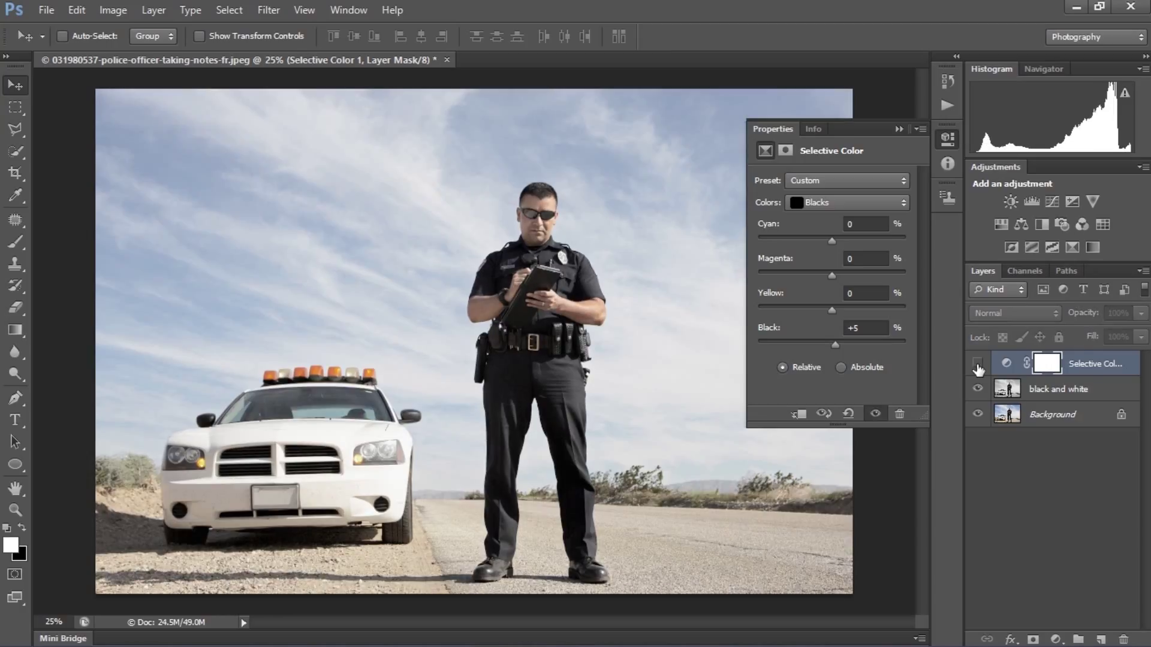
{"action": "left_click", "coordinate": [977, 364]}
{"action": "left_click", "coordinate": [977, 364]}
{"action": "left_click", "coordinate": [977, 364]}
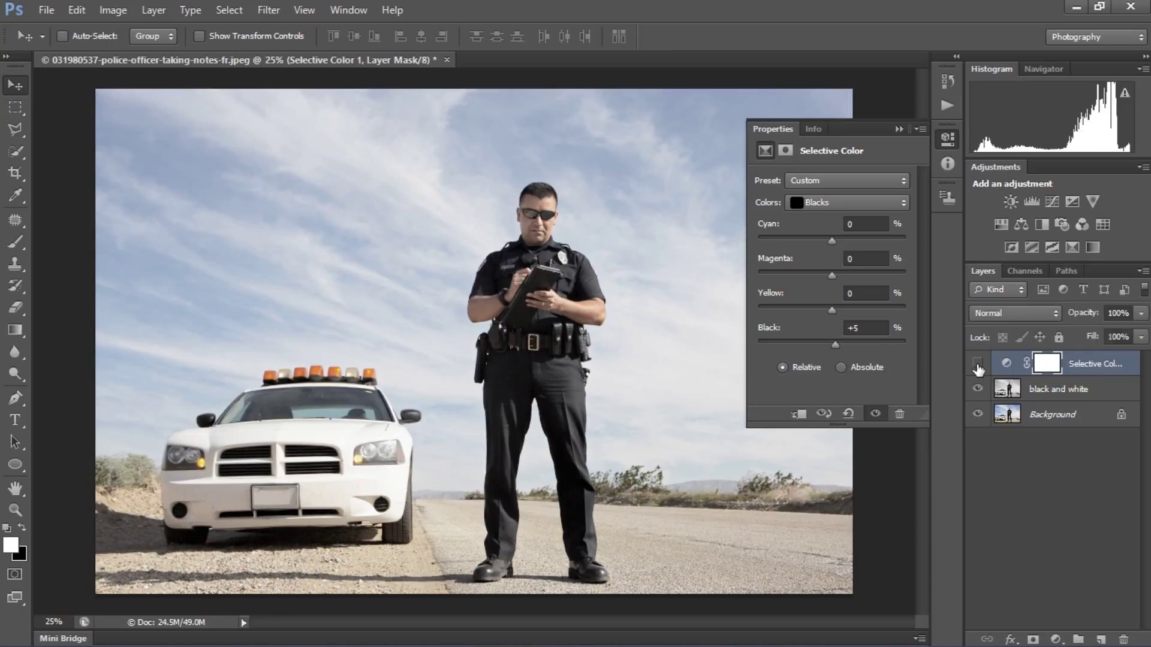
{"action": "left_click", "coordinate": [978, 364]}
{"action": "left_click", "coordinate": [898, 130]}
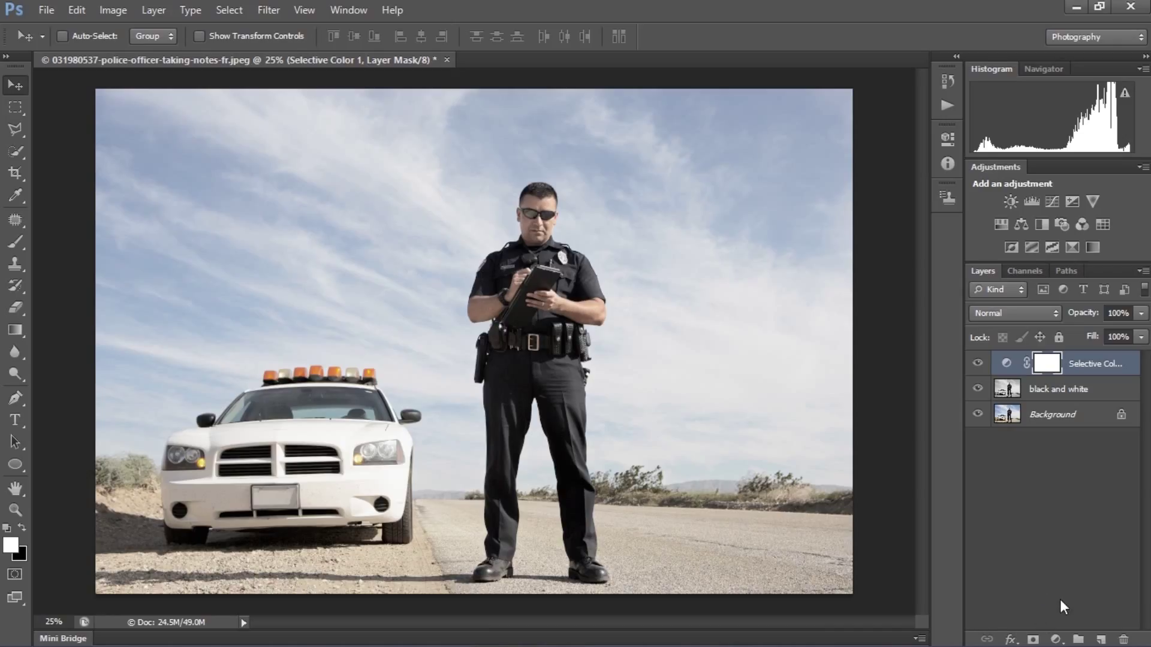
Add a Brightness/Contrast layer with Contrast -50 and Brightness -34, then close its settings.
{"action": "left_click", "coordinate": [1056, 640]}
{"action": "left_click", "coordinate": [1055, 333]}
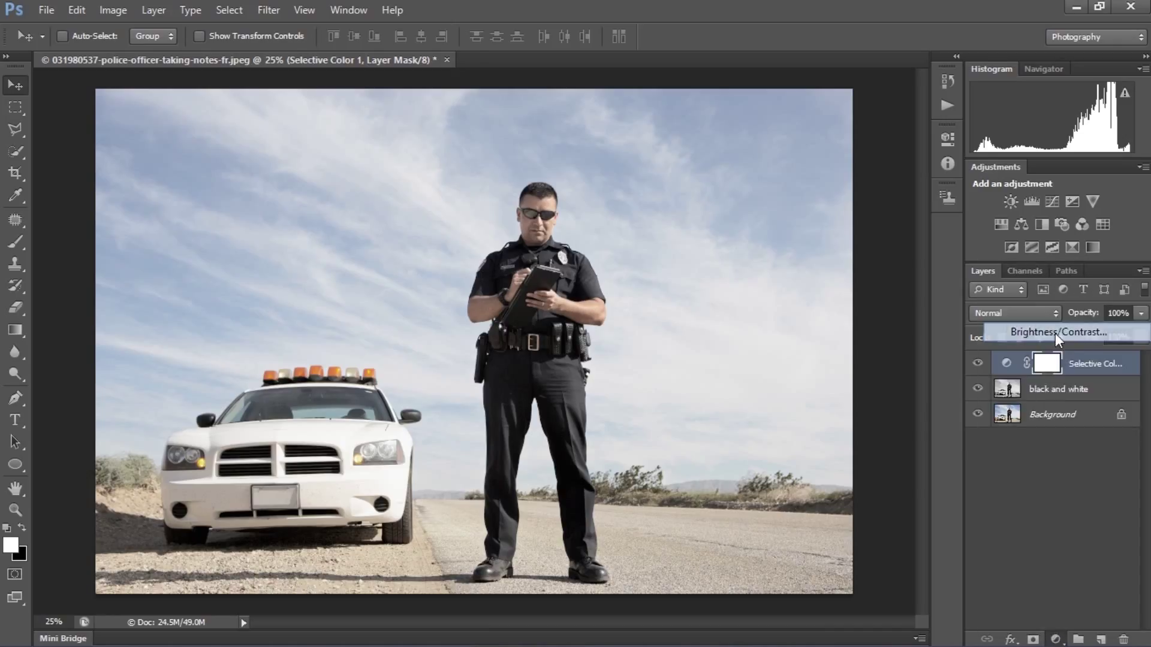
{"action": "left_click", "coordinate": [804, 255]}
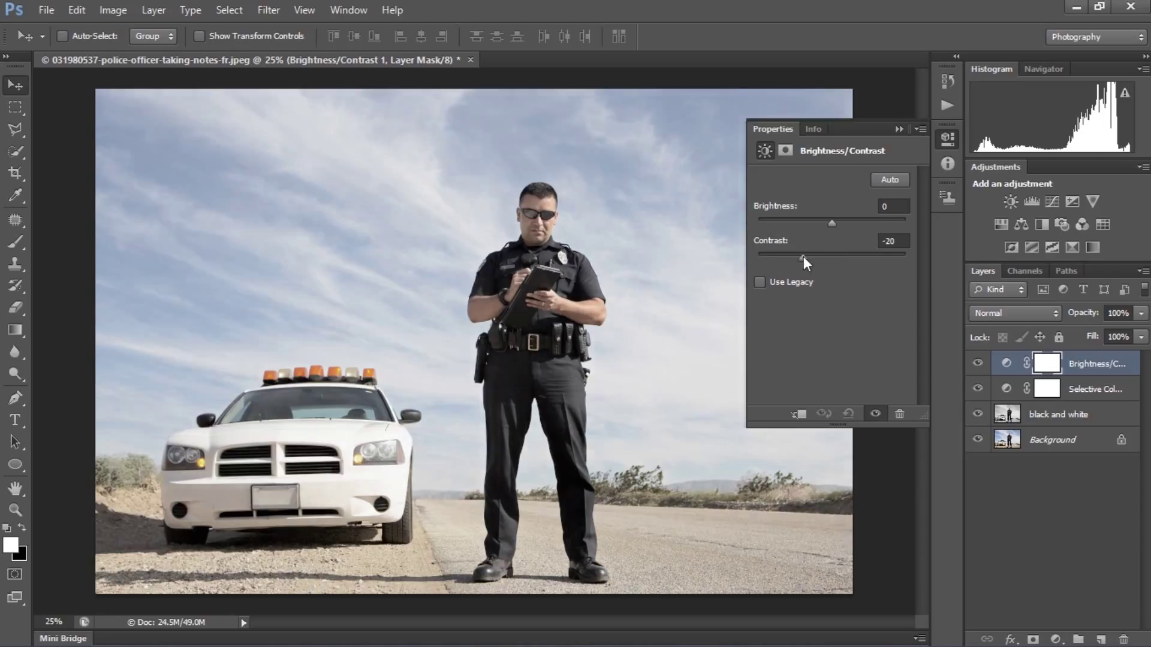
{"action": "left_click_drag", "start_coordinate": [803, 257], "coordinate": [668, 257]}
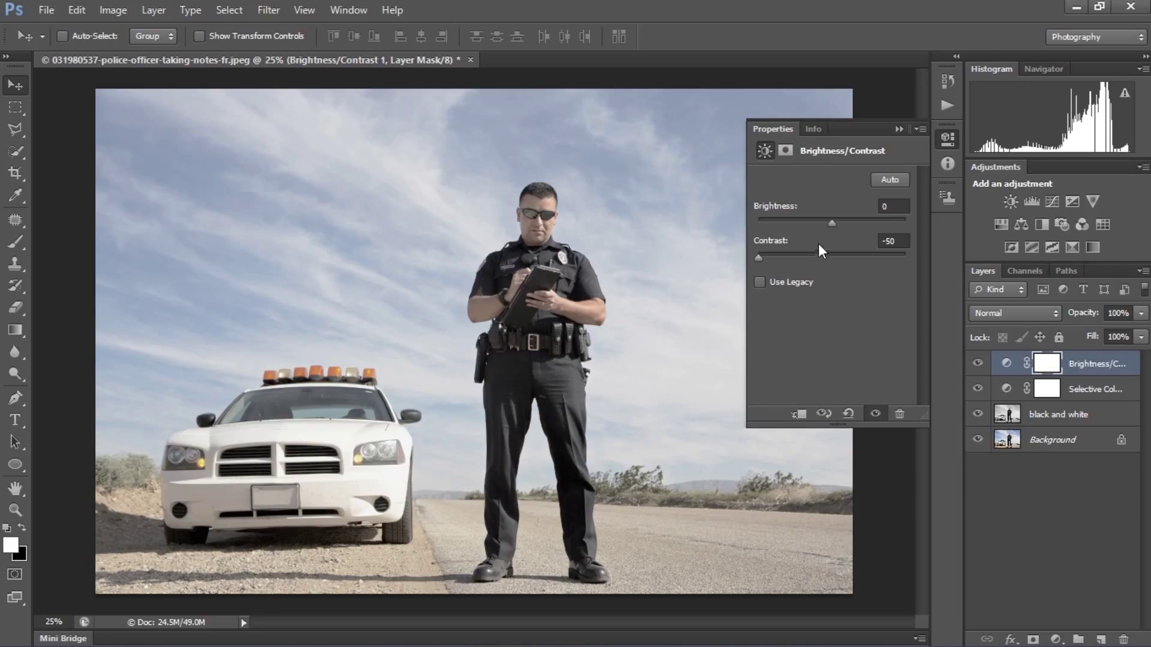
{"action": "left_click_drag", "start_coordinate": [819, 222], "coordinate": [814, 223]}
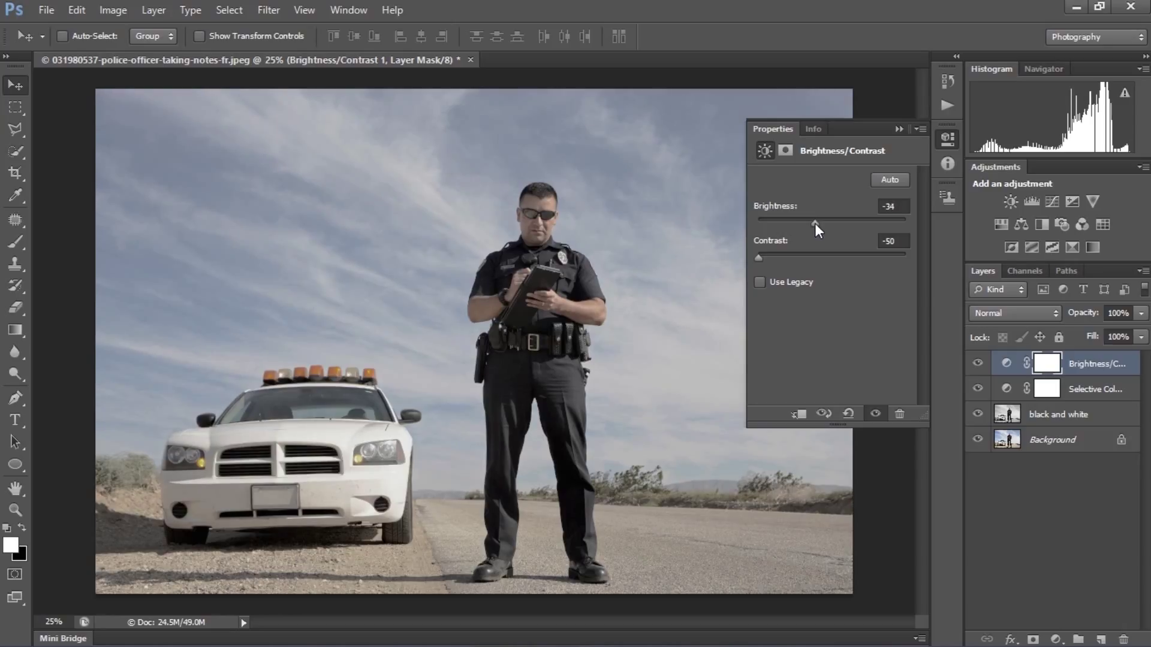
{"action": "left_click", "coordinate": [898, 129]}
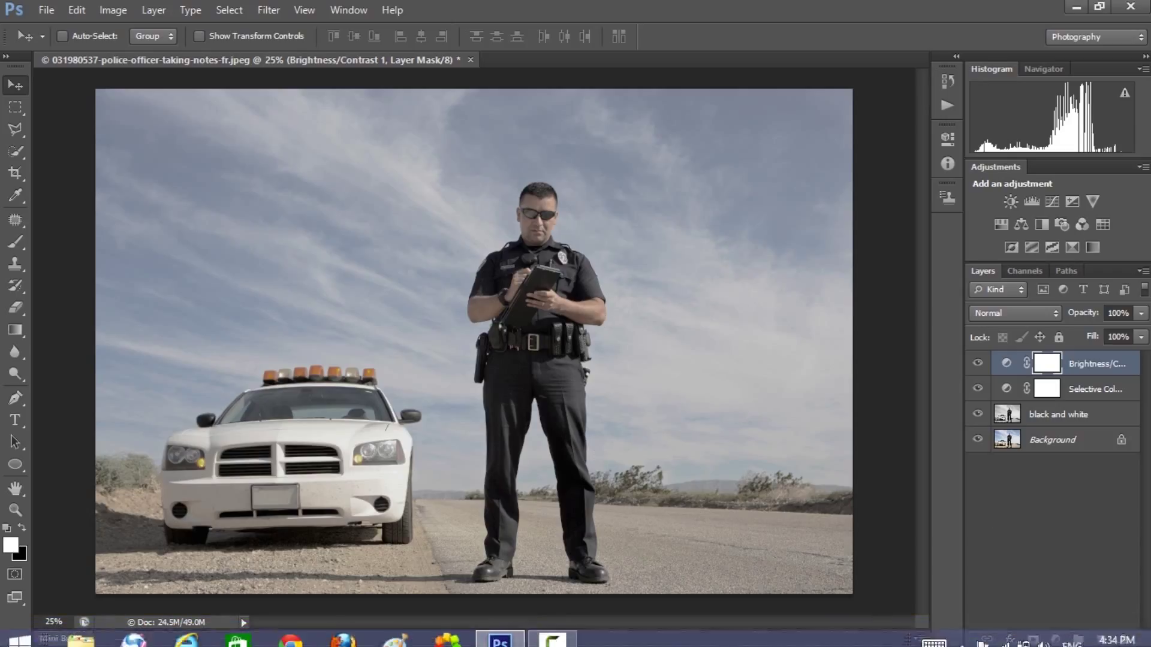
Add a Photo Filter adjustment layer using pure blue 0000ff at 25% density.
{"action": "left_click", "coordinate": [1039, 604]}
{"action": "left_click", "coordinate": [1055, 639]}
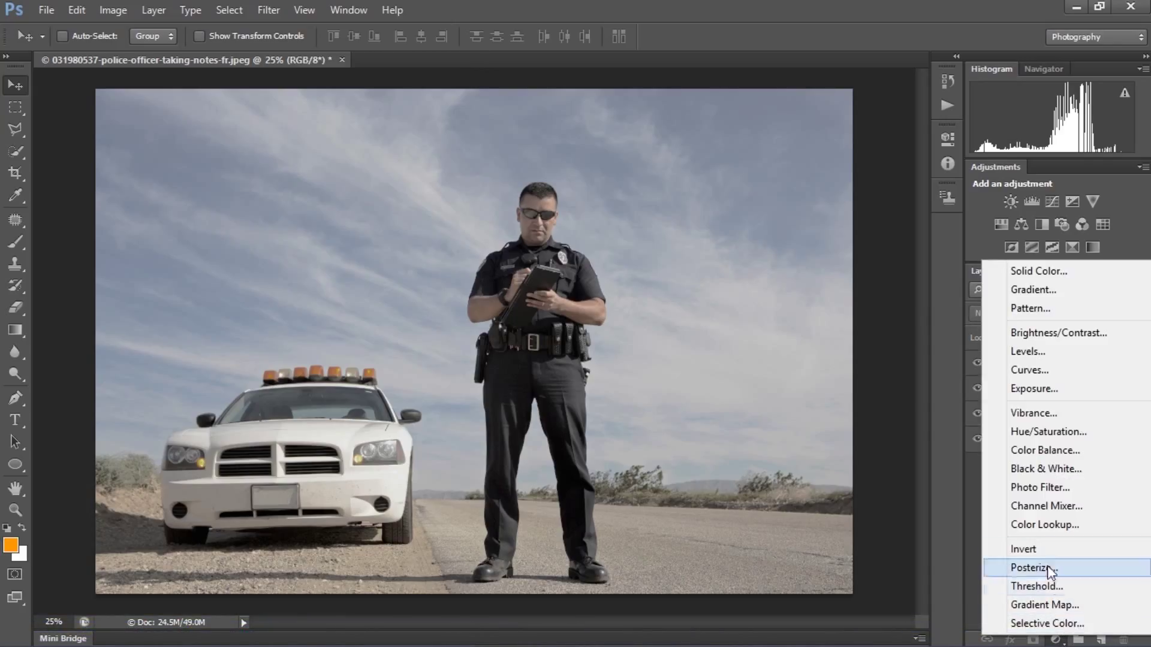
{"action": "left_click", "coordinate": [1041, 487]}
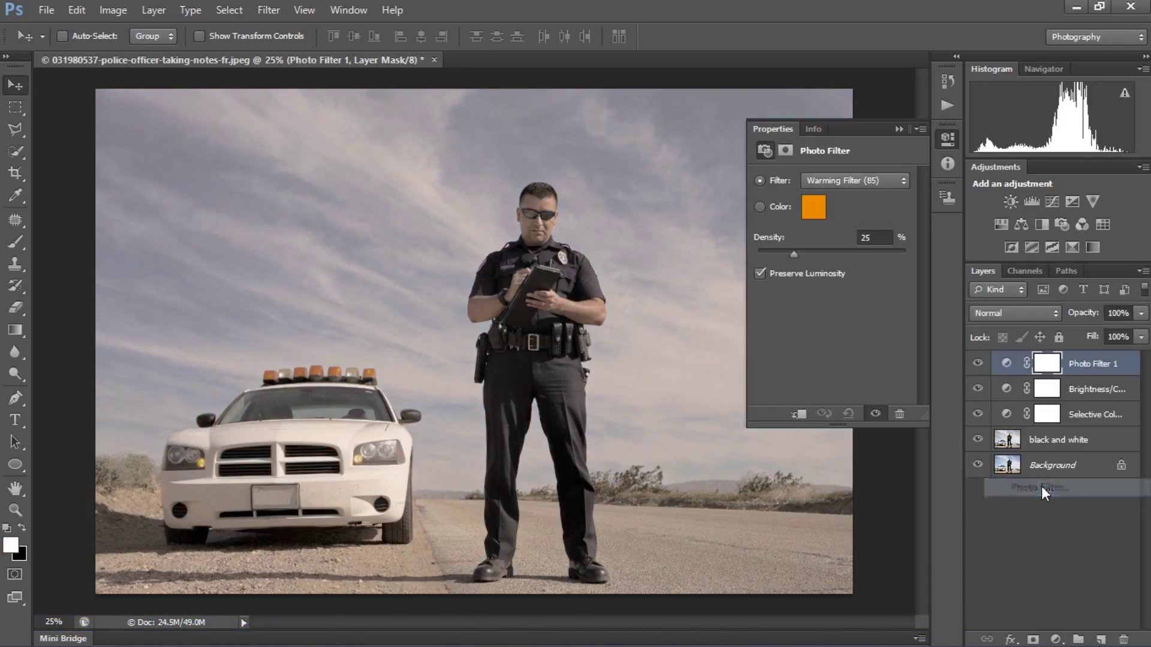
{"action": "left_click", "coordinate": [819, 211]}
{"action": "left_click", "coordinate": [746, 356]}
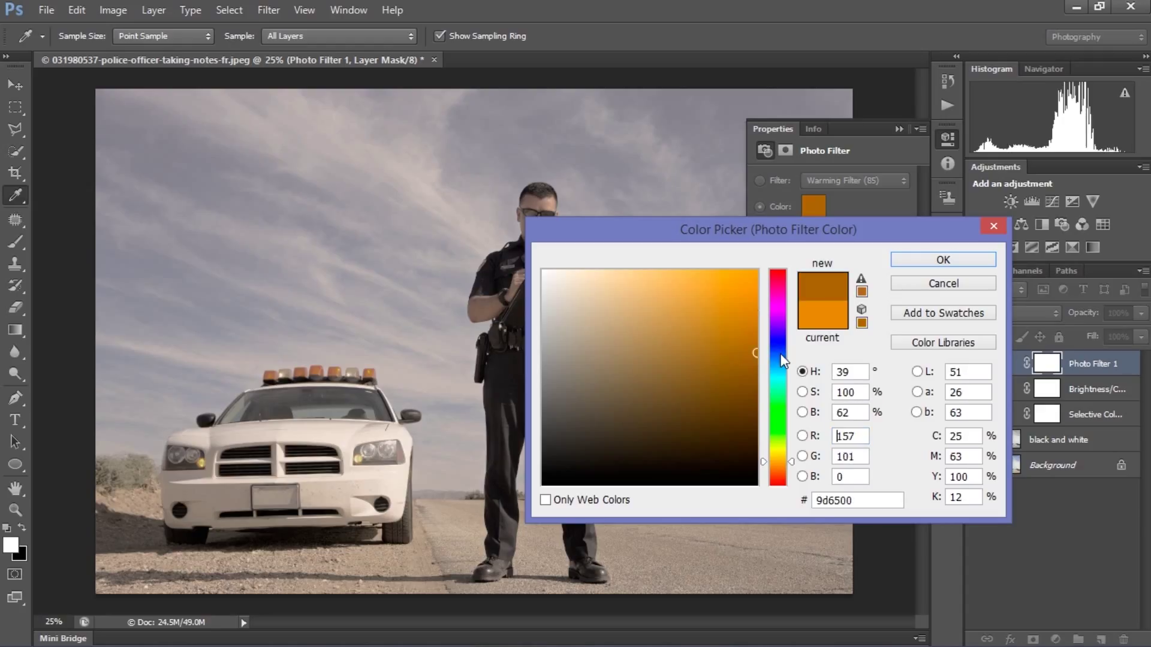
{"action": "left_click_drag", "start_coordinate": [776, 462], "coordinate": [770, 334]}
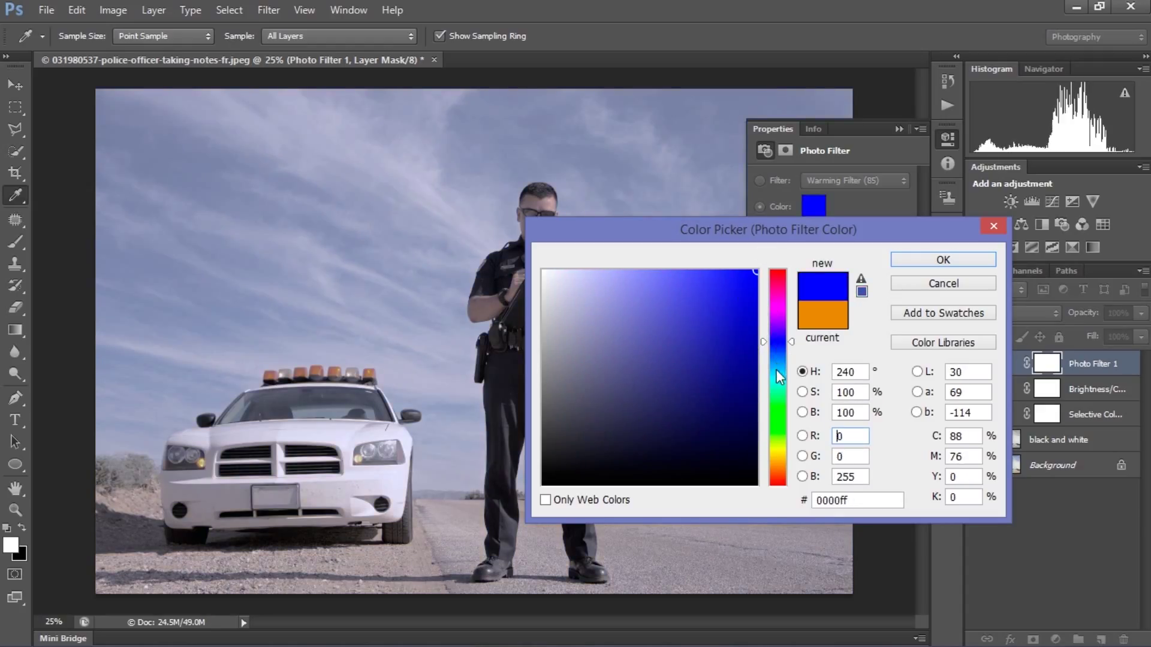
{"action": "left_click", "coordinate": [930, 260]}
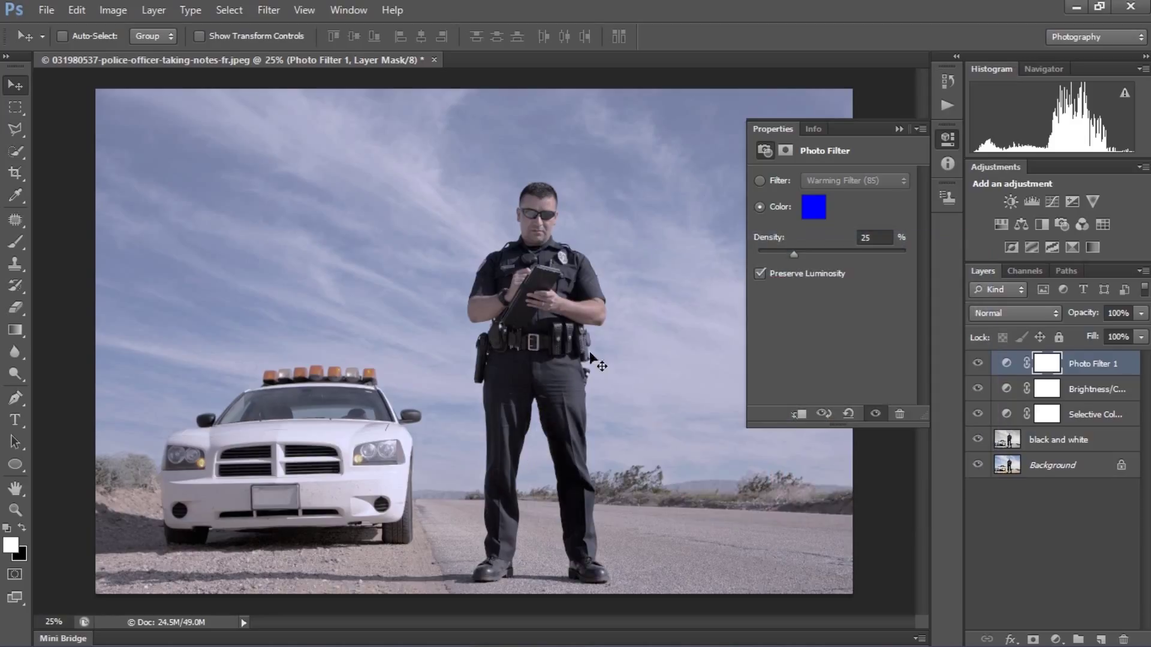
{"action": "left_click", "coordinate": [898, 128]}
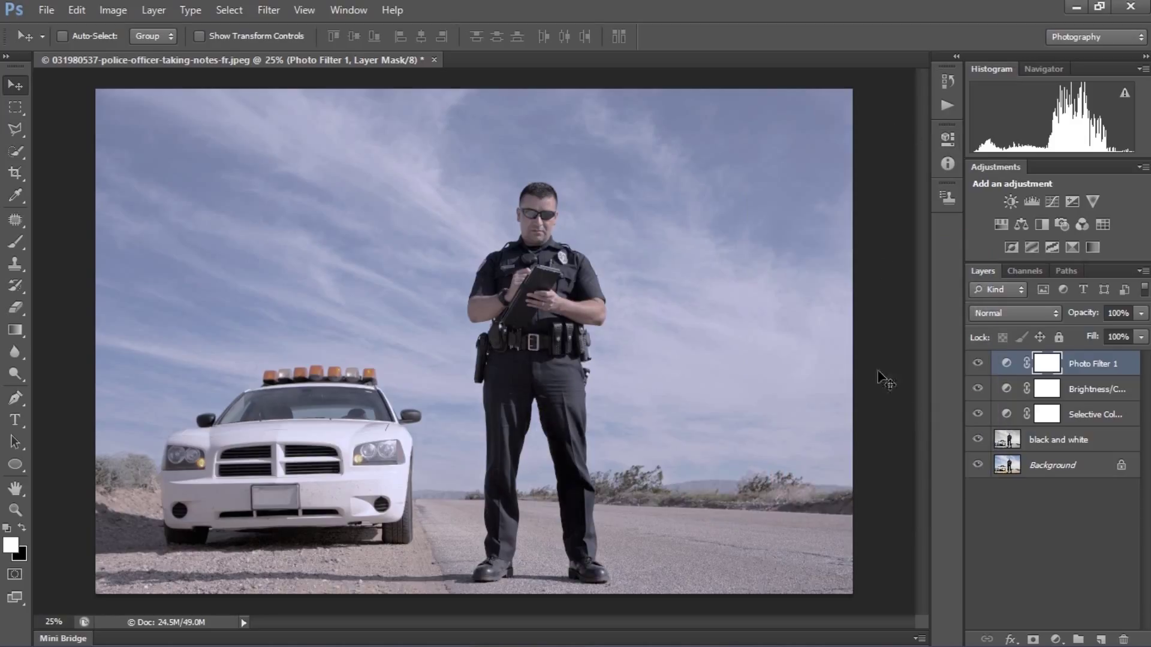
Toggle the Selective Color layer's visibility to compare the effect.
{"action": "left_click", "coordinate": [977, 414]}
{"action": "left_click", "coordinate": [978, 414]}
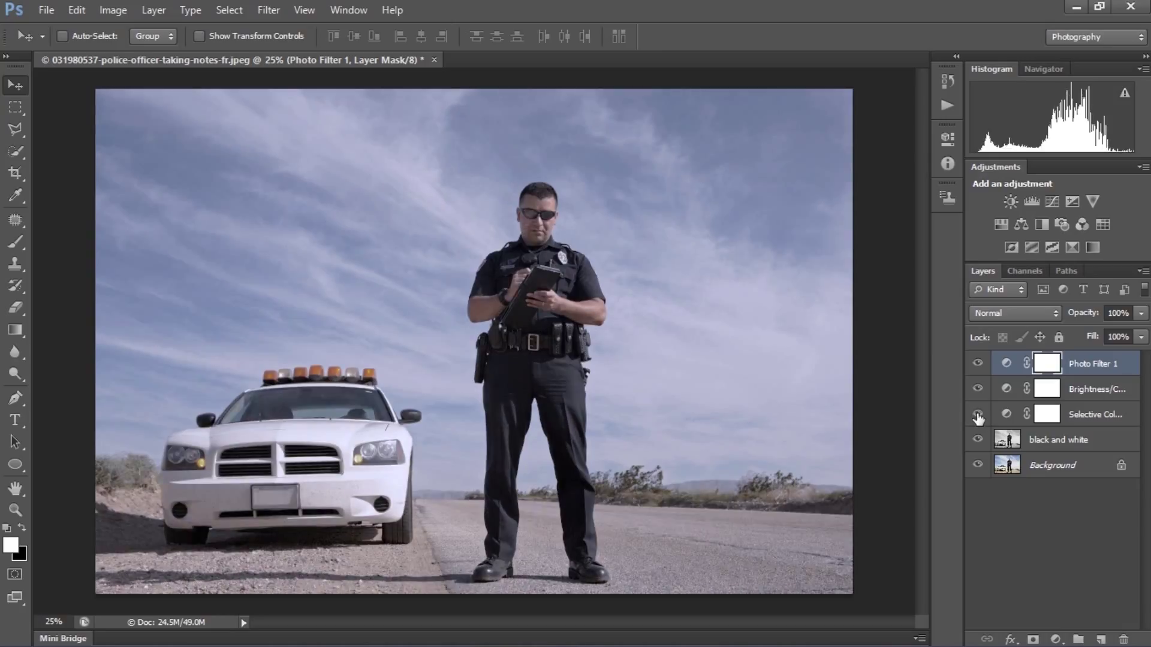
{"action": "left_click", "coordinate": [978, 414]}
{"action": "left_click", "coordinate": [978, 414]}
Keep Selective Color on and stamp all visible layers into a new layer named 'shadows highlights'.
{"action": "left_click", "coordinate": [978, 414]}
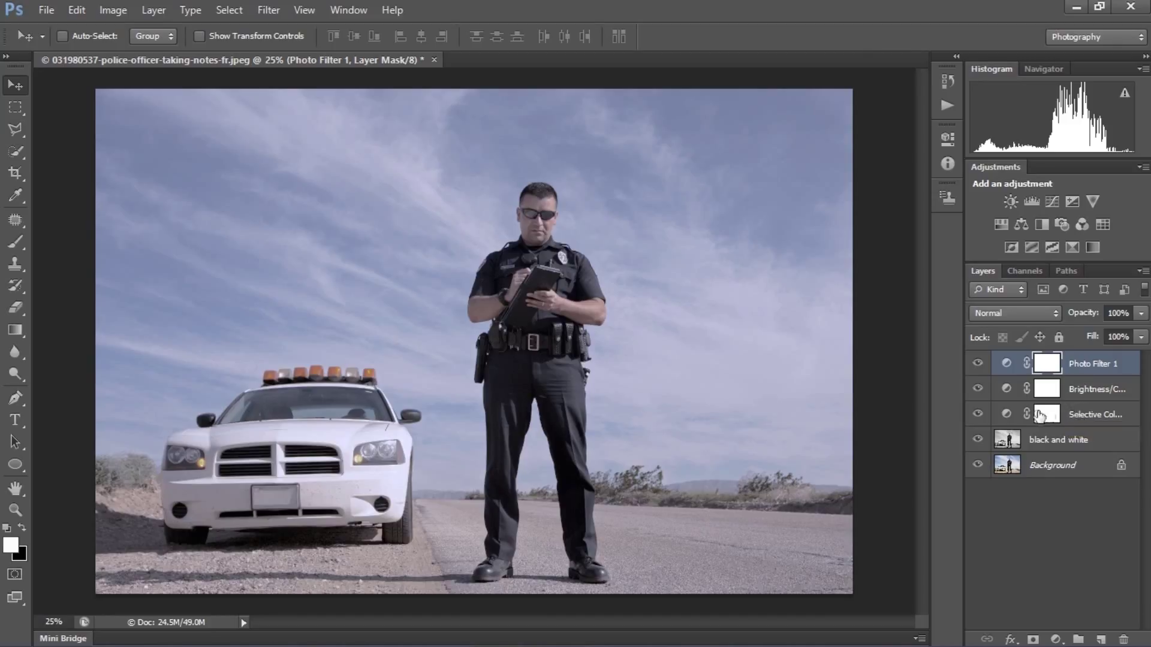
{"action": "left_click_drag", "start_coordinate": [1039, 413], "coordinate": [1035, 412]}
{"action": "key", "text": "ctrl+shift+alt+e"}
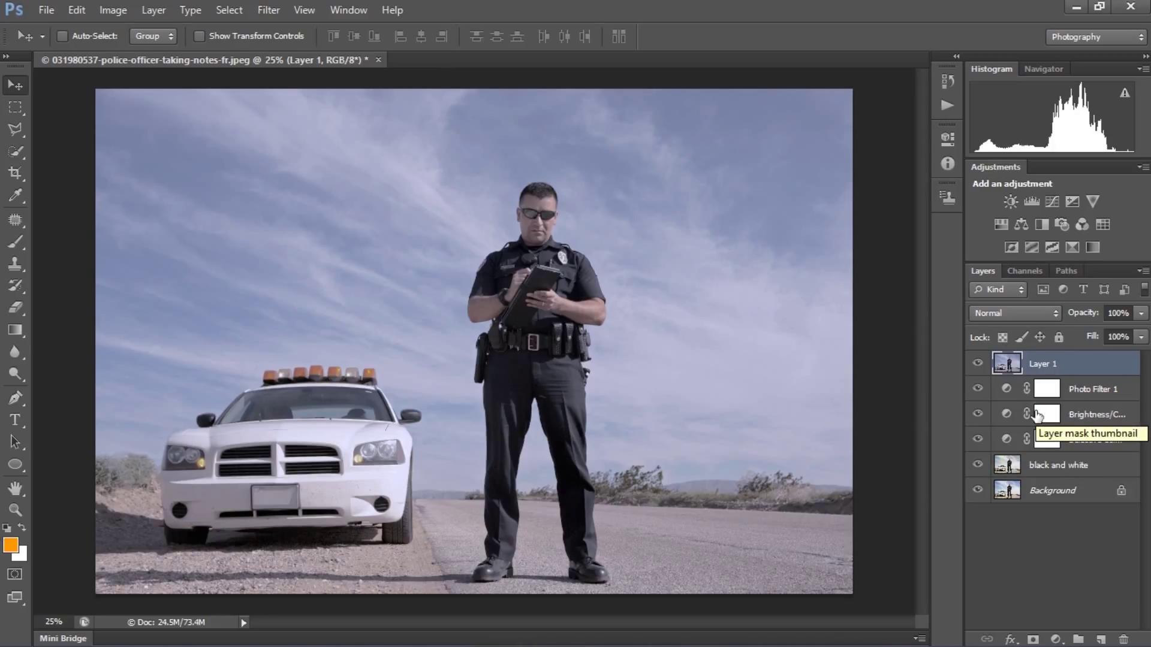
{"action": "double_click", "coordinate": [1040, 365]}
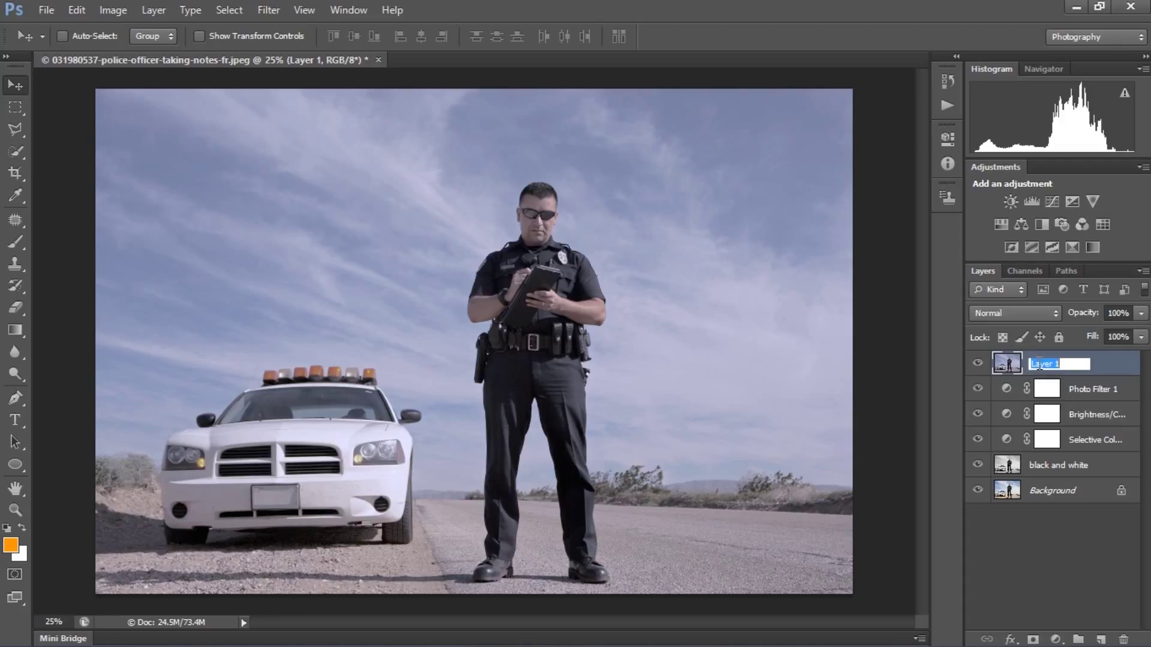
{"action": "type", "text": "shadows highlights"}
{"action": "key", "text": "Return"}
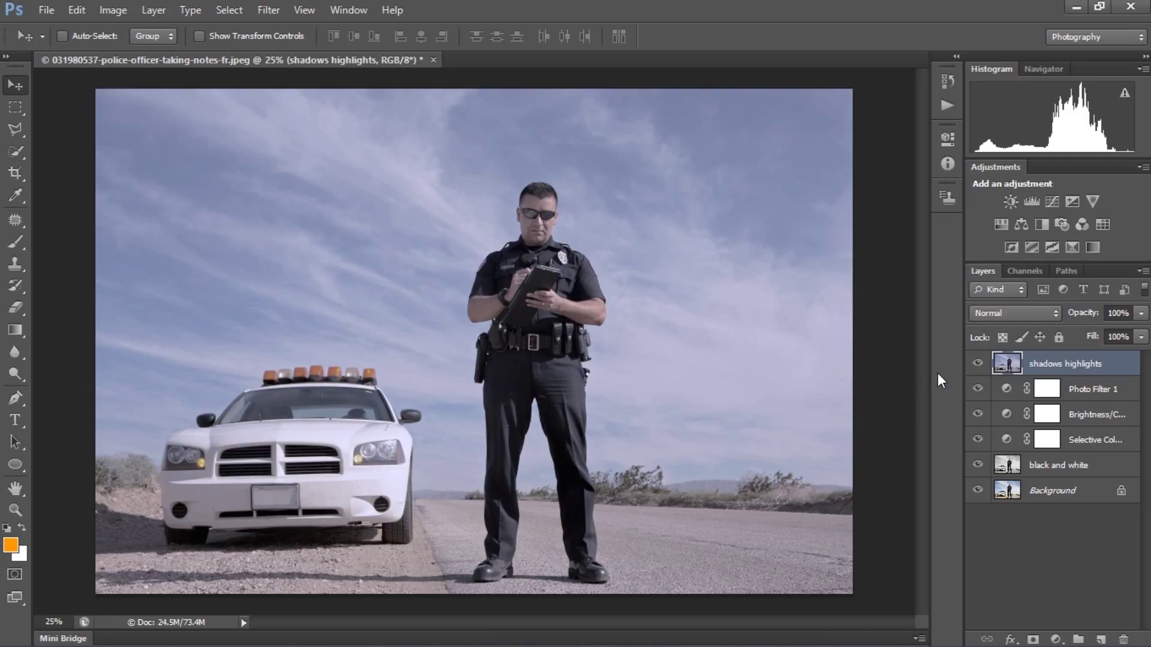
Convert the shadows highlights layer into a smart object.
{"action": "right_click", "coordinate": [1040, 362]}
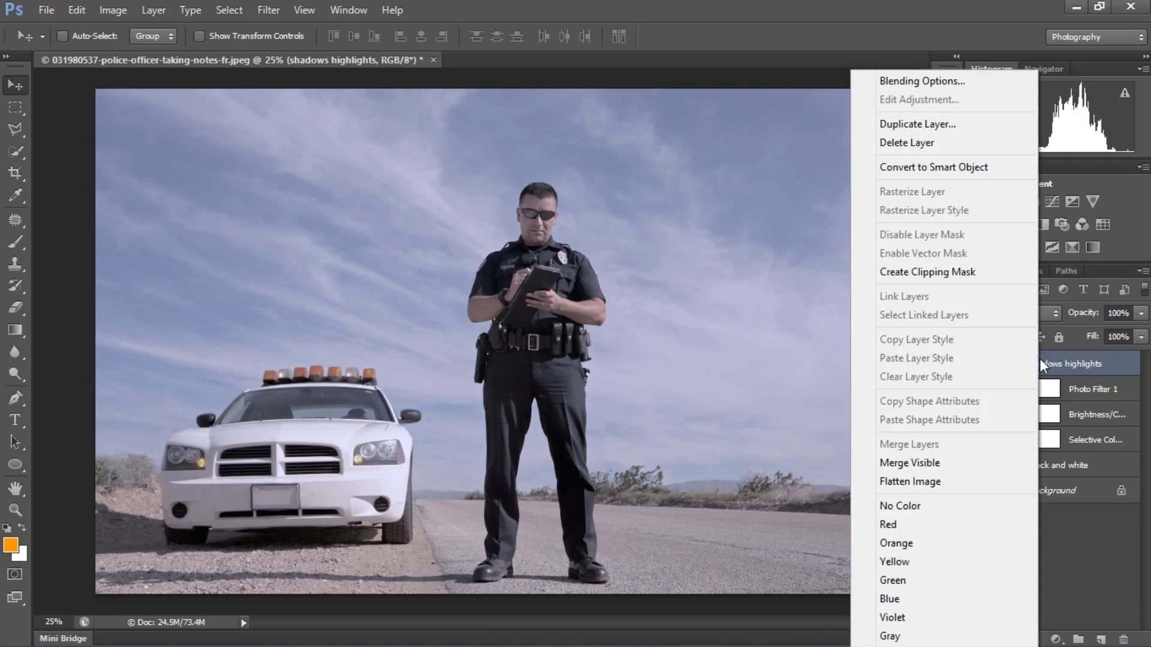
{"action": "left_click", "coordinate": [955, 168]}
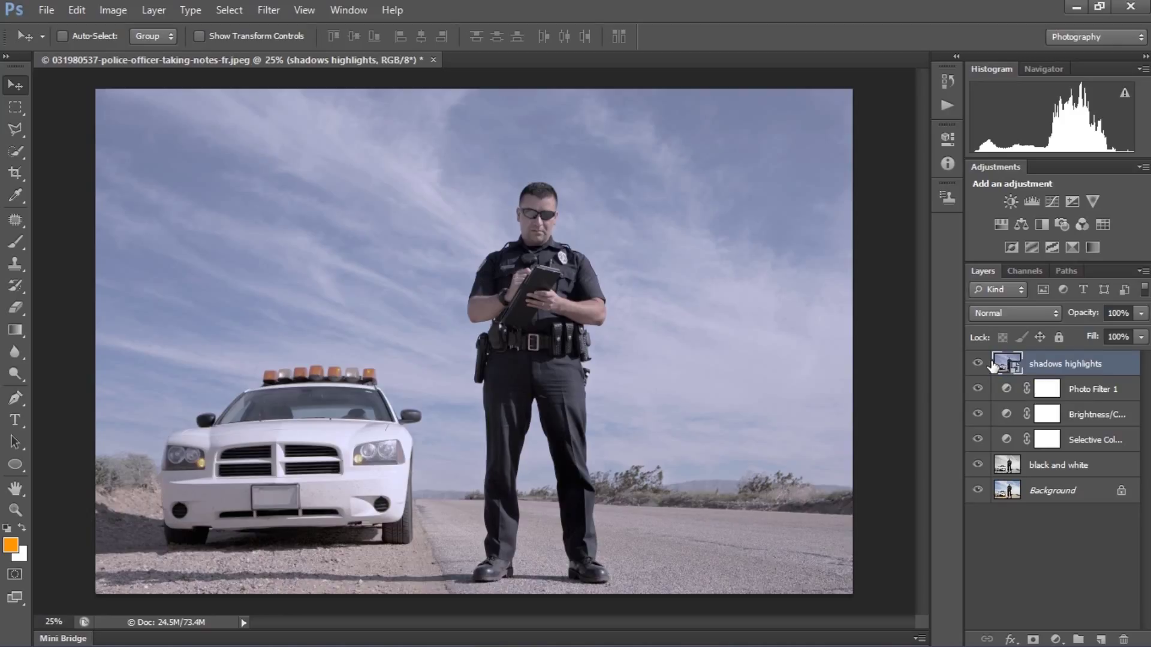
{"action": "left_click", "coordinate": [103, 9]}
Apply Shadows/Highlights: shadows 45% amount, 55% tonal width, 32 px radius; highlights amount 14%.
{"action": "mouse_move", "coordinate": [133, 49]}
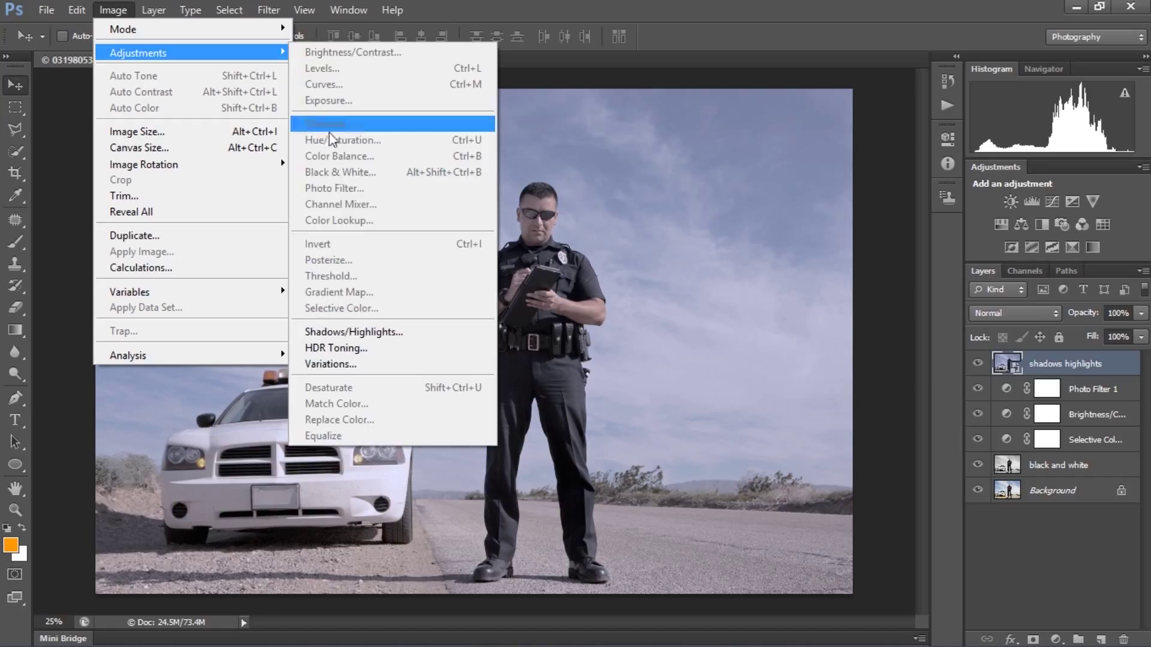
{"action": "left_click", "coordinate": [375, 331]}
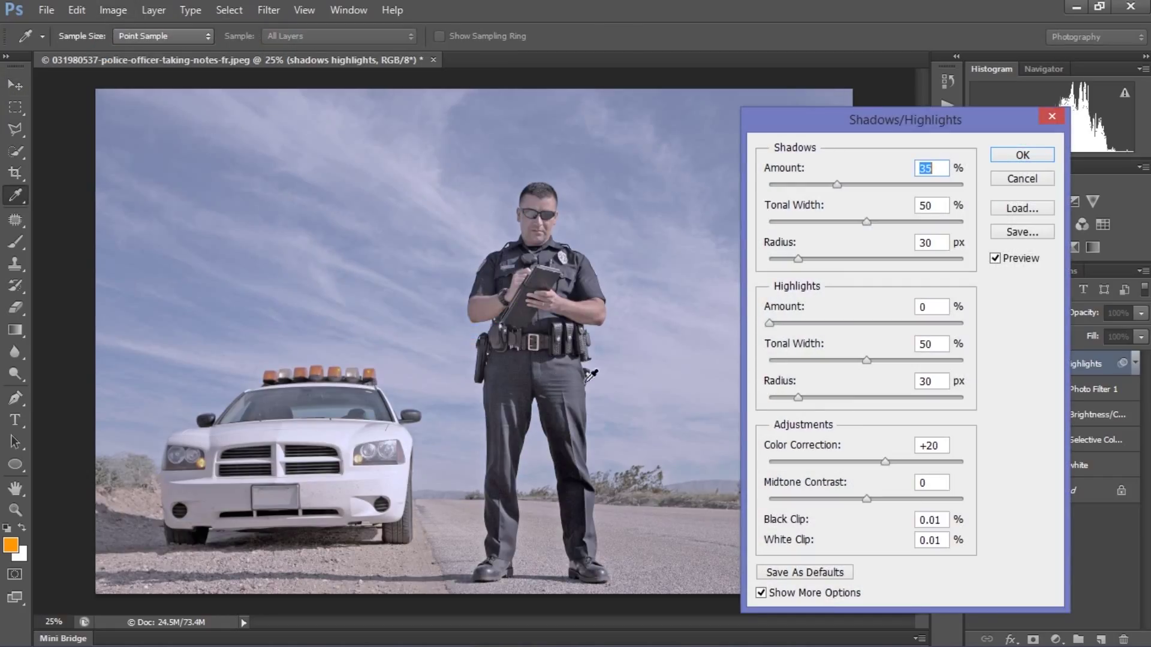
{"action": "left_click", "coordinate": [851, 185]}
{"action": "left_click_drag", "start_coordinate": [851, 188], "coordinate": [855, 188]}
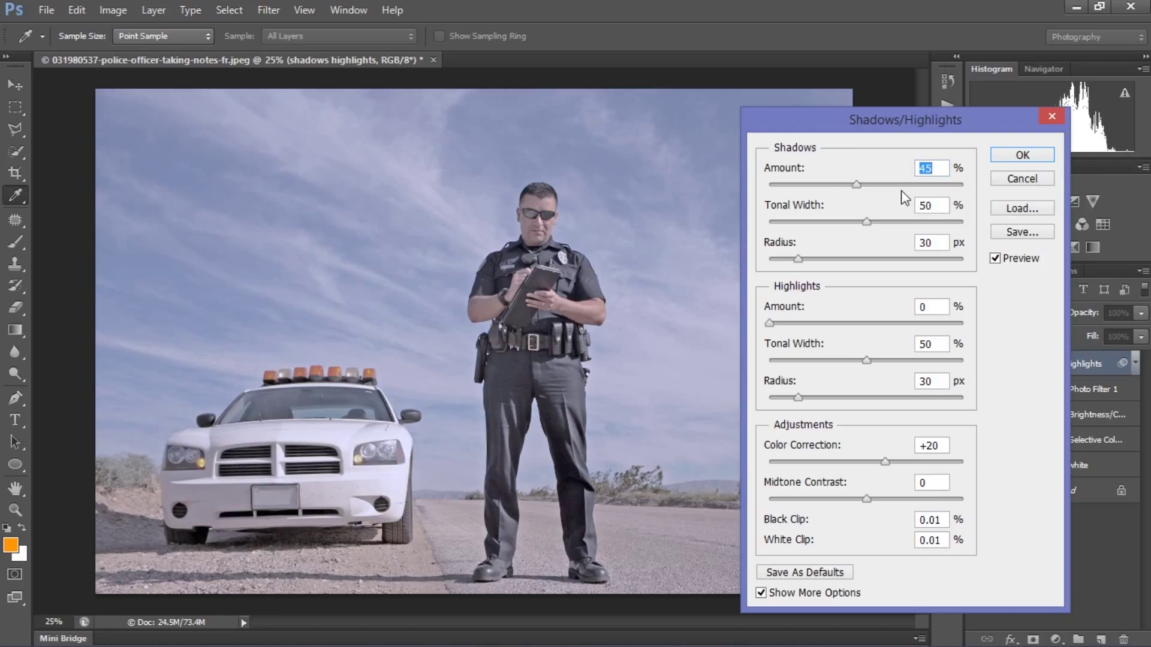
{"action": "mouse_move", "coordinate": [856, 184]}
{"action": "left_mouse_down"}
{"action": "mouse_move", "coordinate": [884, 185]}
{"action": "mouse_move", "coordinate": [835, 185]}
{"action": "mouse_move", "coordinate": [857, 181]}
{"action": "left_mouse_up"}
{"action": "left_click_drag", "start_coordinate": [866, 222], "coordinate": [876, 221]}
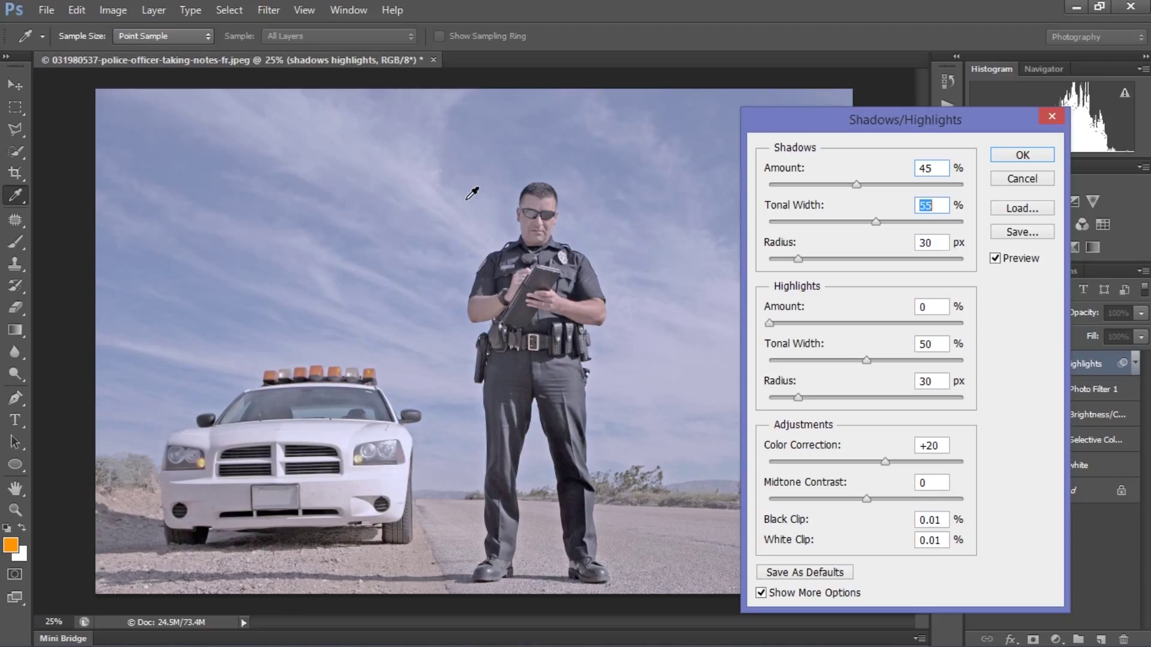
{"action": "mouse_move", "coordinate": [798, 259]}
{"action": "left_mouse_down"}
{"action": "mouse_move", "coordinate": [824, 262]}
{"action": "mouse_move", "coordinate": [799, 262]}
{"action": "left_mouse_up"}
{"action": "left_click", "coordinate": [787, 323]}
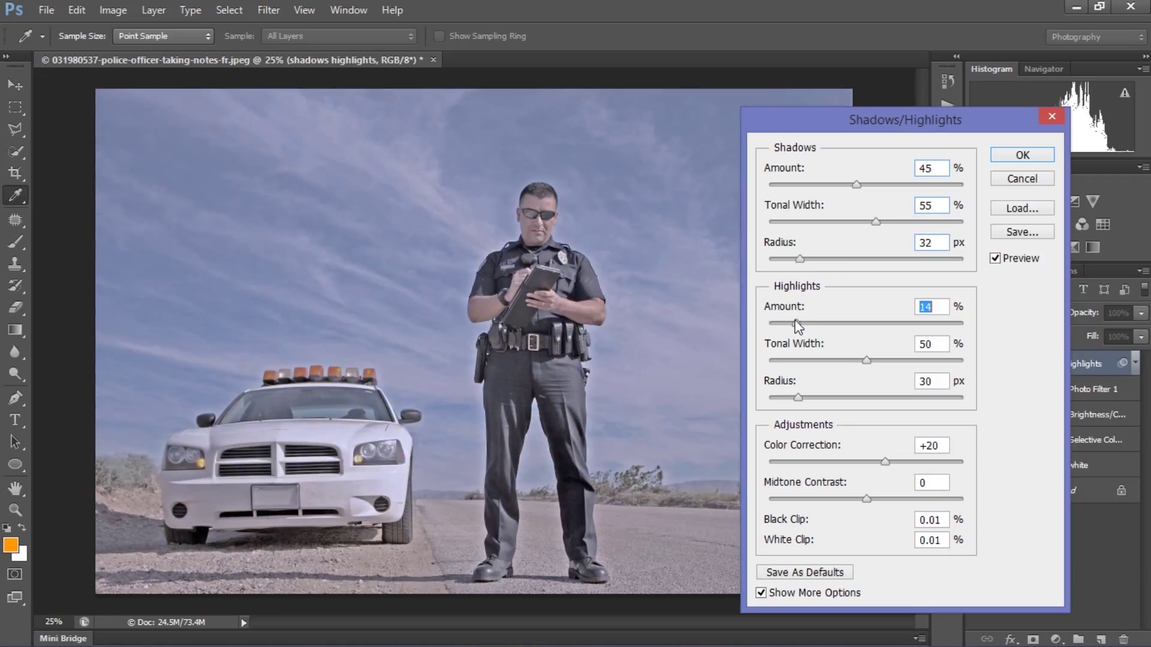
Tune Shadows/Highlights to shadows 50%, highlights 31%, 41% width, 377 px radius, color correction 0, midtone +23, and apply.
{"action": "left_click_drag", "start_coordinate": [786, 323], "coordinate": [791, 322]}
{"action": "left_click_drag", "start_coordinate": [857, 185], "coordinate": [869, 185]}
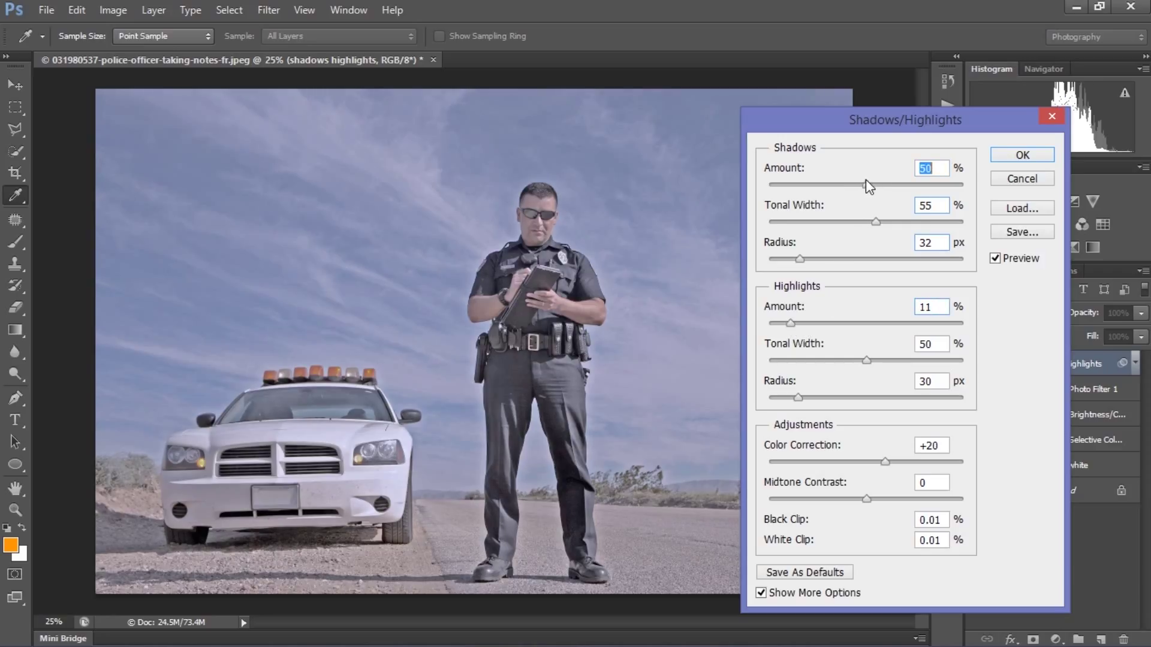
{"action": "left_click_drag", "start_coordinate": [821, 322], "coordinate": [884, 322]}
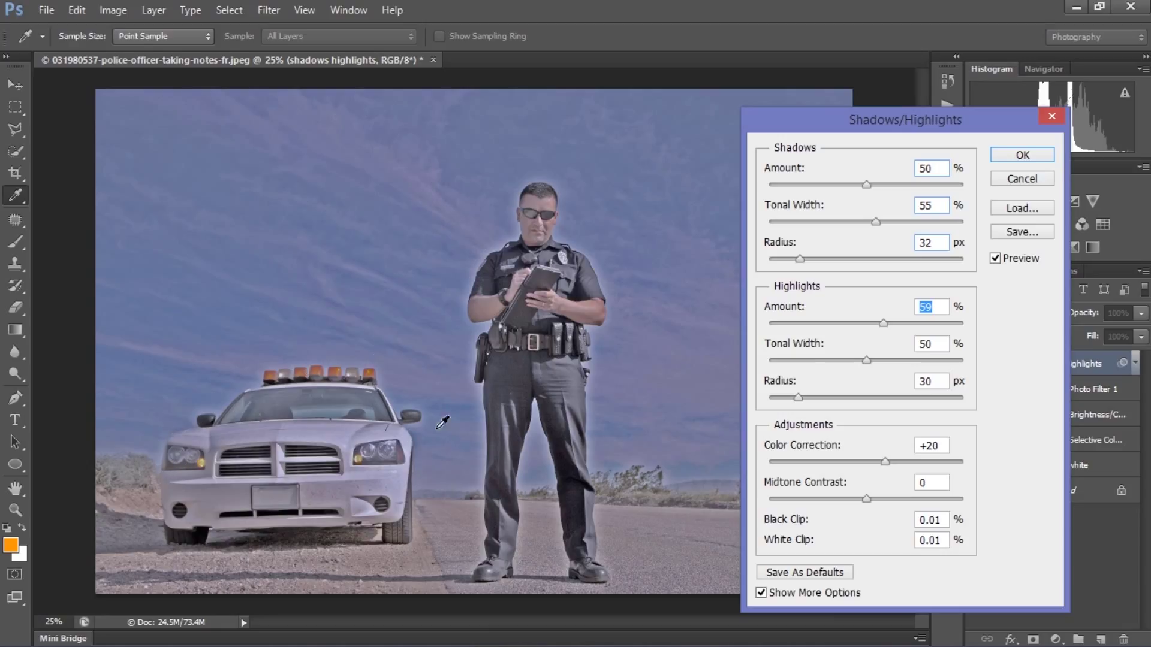
{"action": "left_click", "coordinate": [819, 323]}
{"action": "left_click_drag", "start_coordinate": [887, 360], "coordinate": [919, 403]}
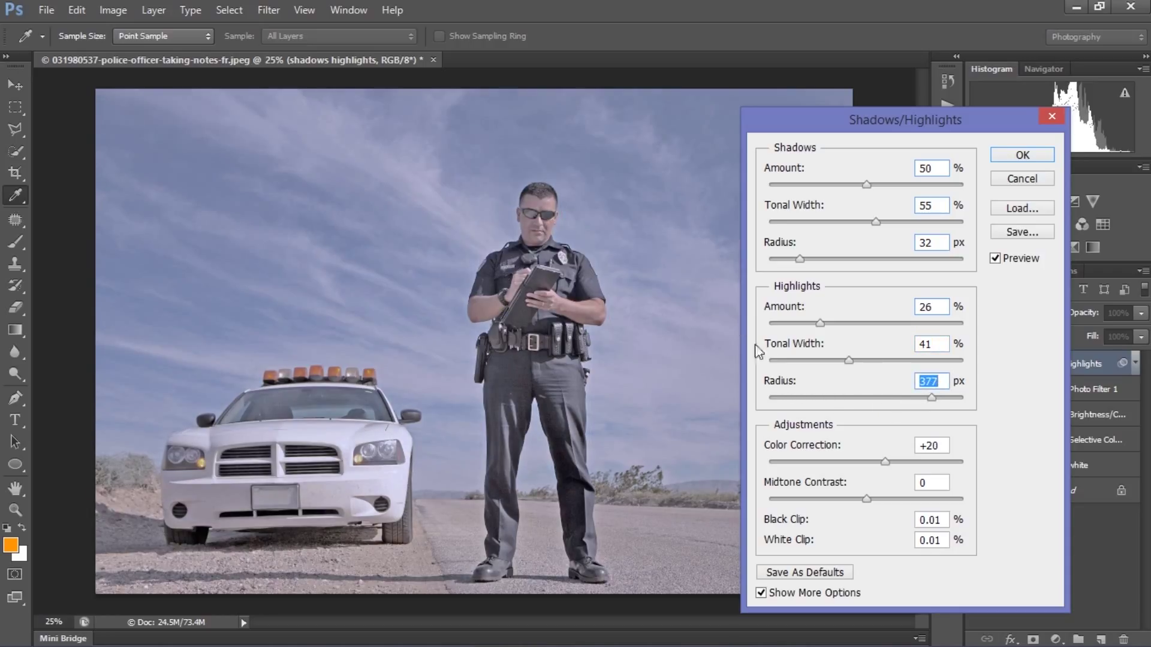
{"action": "left_click", "coordinate": [828, 322]}
{"action": "left_click_drag", "start_coordinate": [828, 321], "coordinate": [829, 323]}
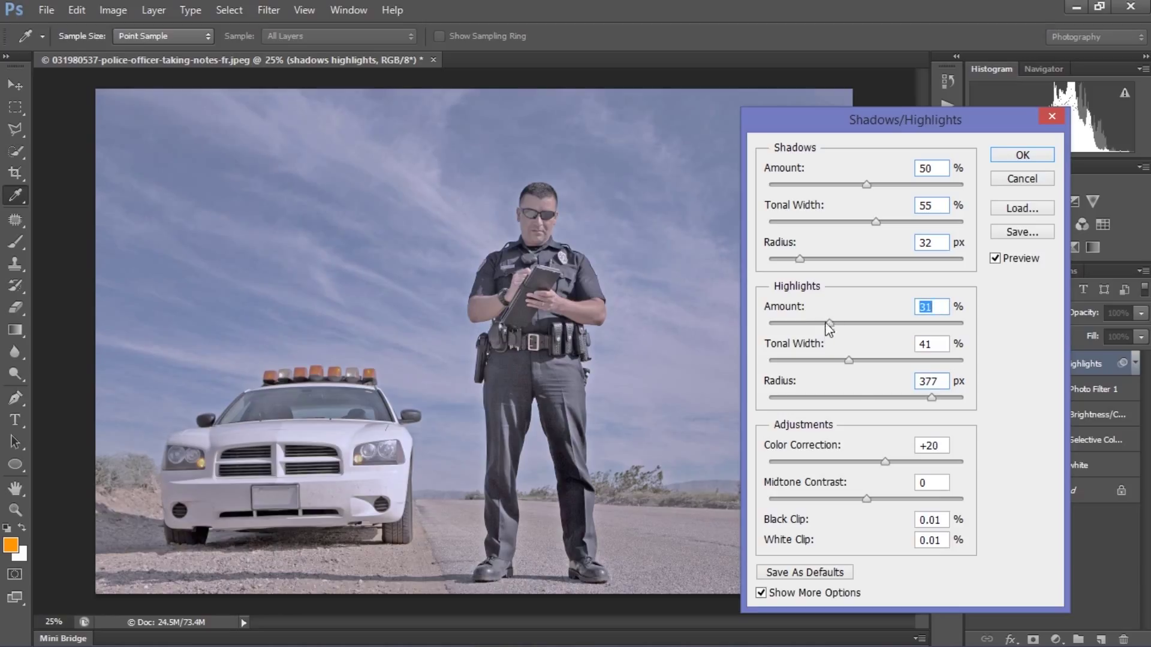
{"action": "left_click_drag", "start_coordinate": [877, 462], "coordinate": [866, 462]}
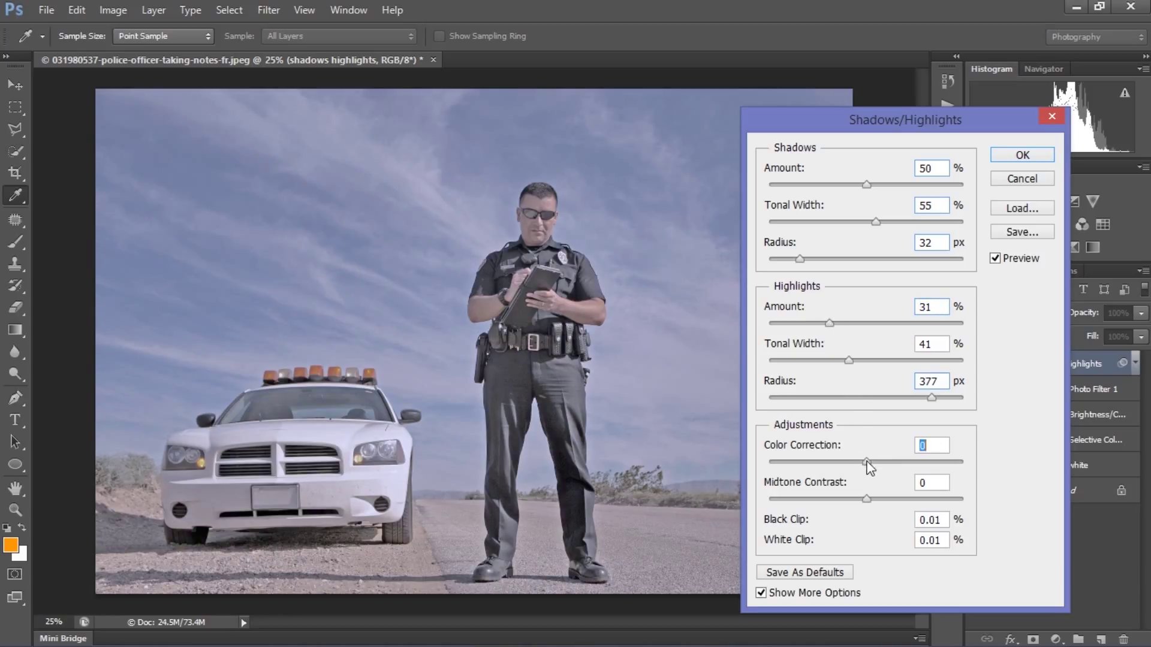
{"action": "left_click", "coordinate": [888, 498]}
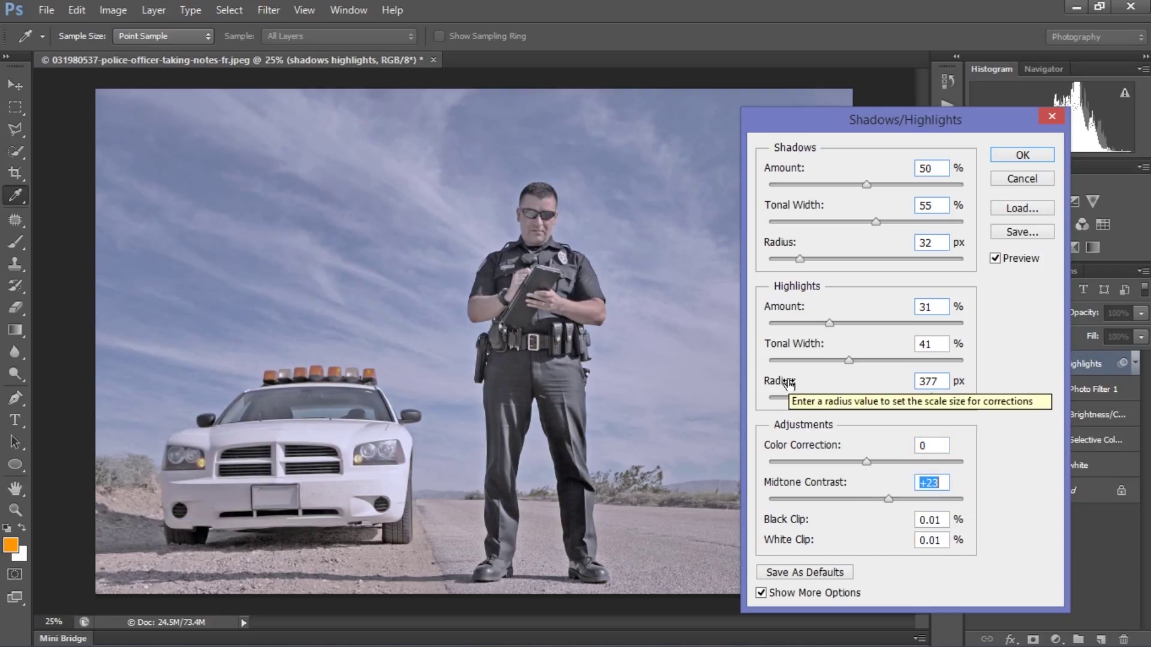
{"action": "left_click", "coordinate": [1022, 154]}
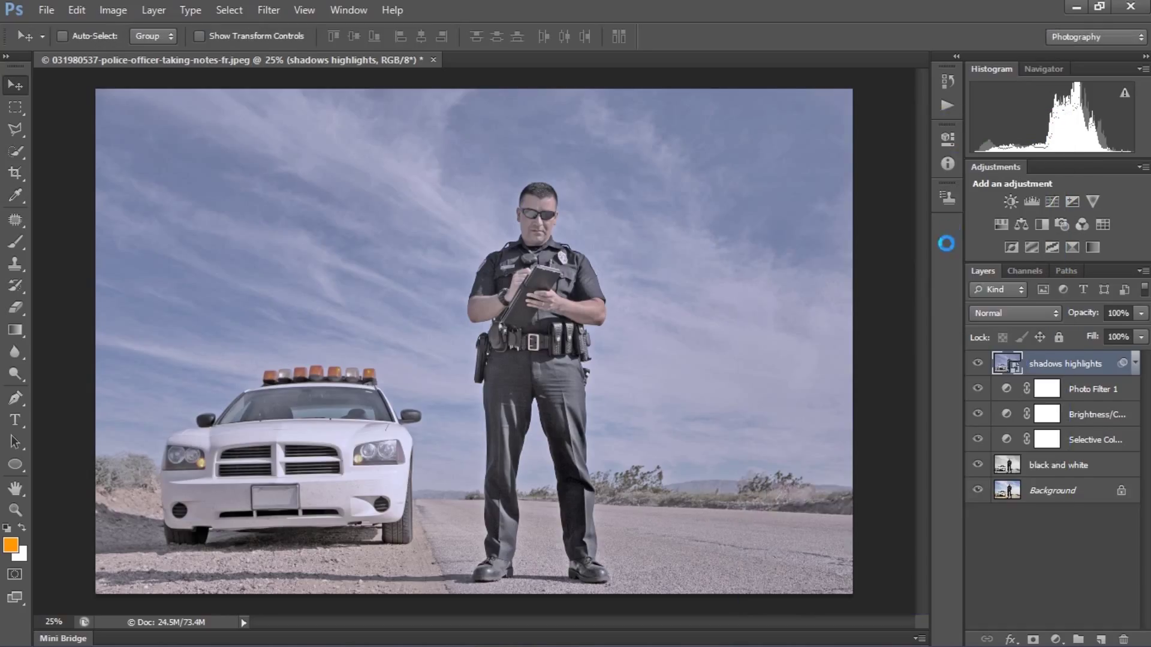
Toggle the shadows highlights layer's visibility on and off to compare before and after.
{"action": "left_click", "coordinate": [977, 364]}
{"action": "left_click", "coordinate": [978, 364]}
{"action": "left_click", "coordinate": [978, 364]}
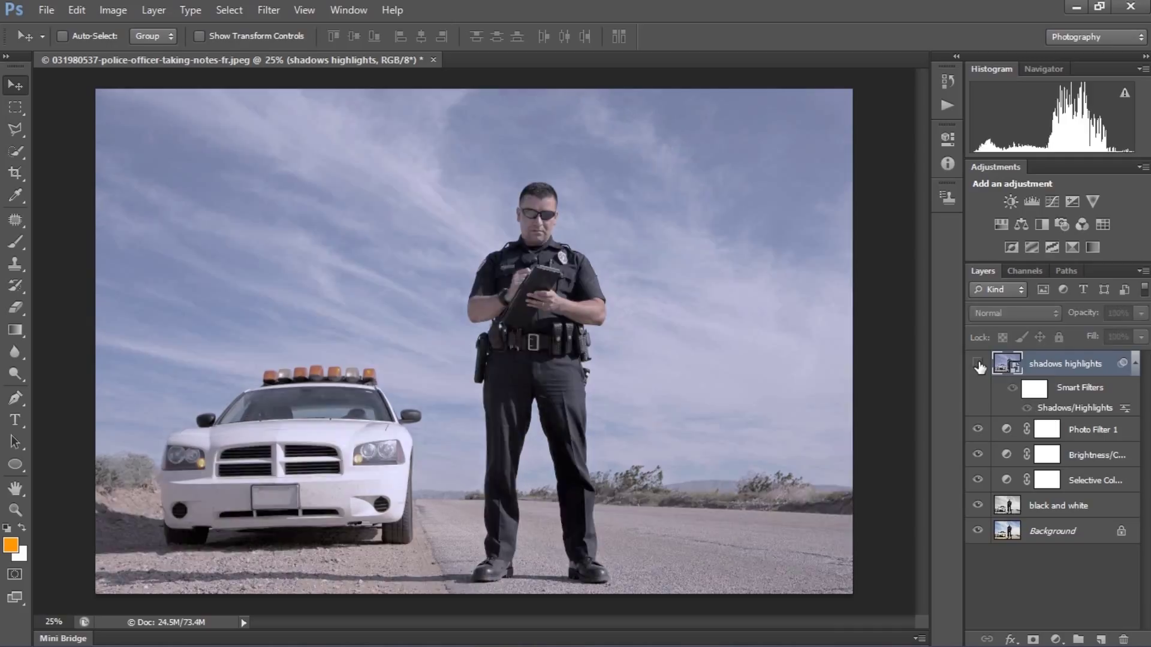
{"action": "left_click", "coordinate": [978, 364]}
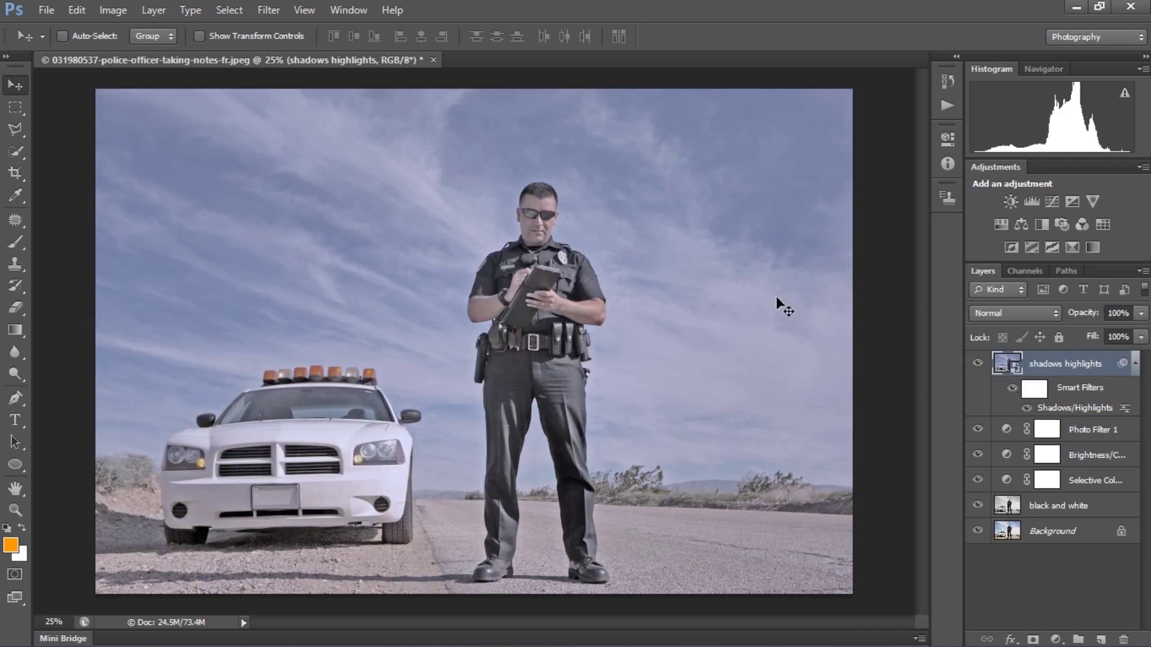
Add a second Shadows/Highlights filter with shadows 38%, highlights 8% at 178 px, and midtone +26.
{"action": "left_click", "coordinate": [108, 8]}
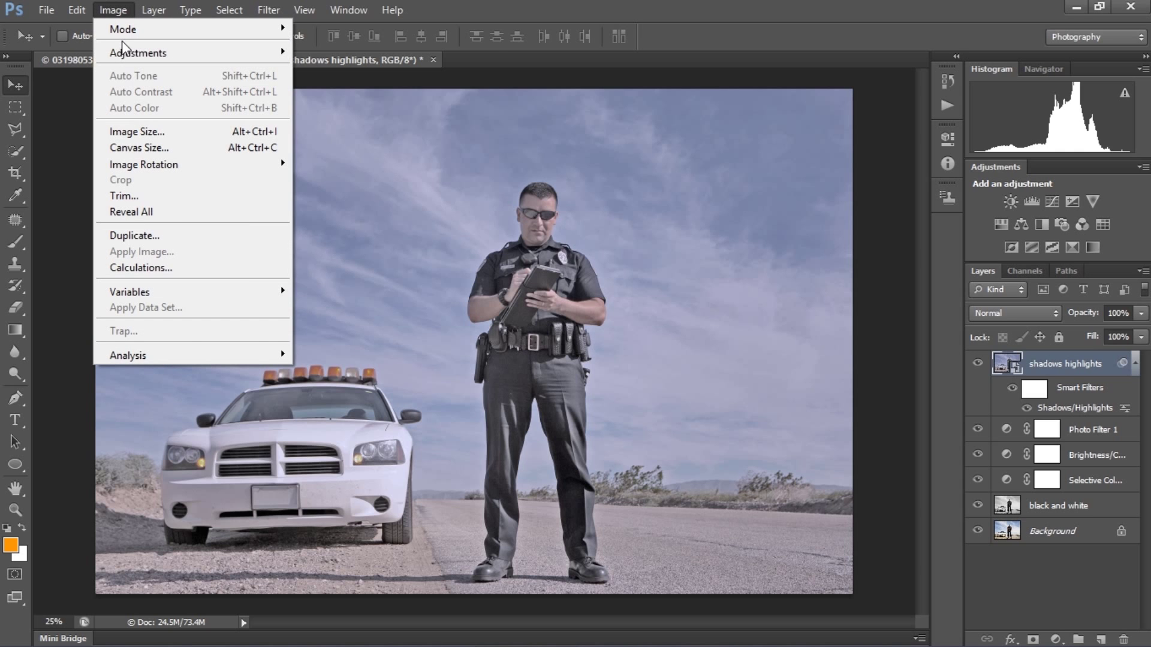
{"action": "mouse_move", "coordinate": [135, 52]}
{"action": "left_click", "coordinate": [360, 332]}
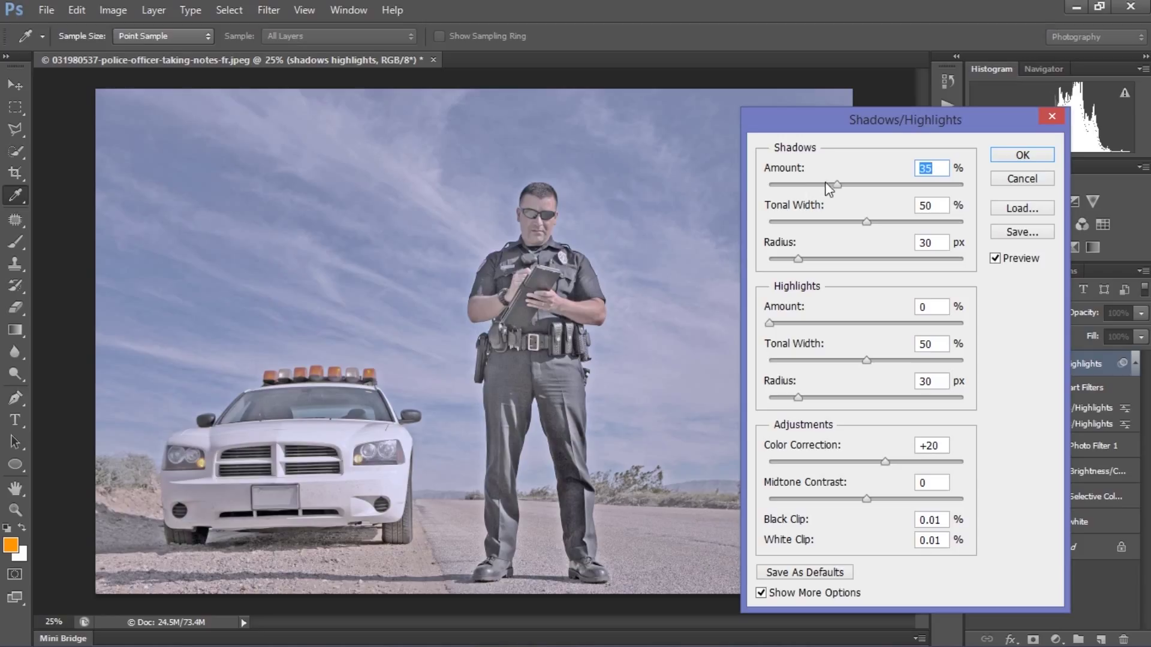
{"action": "left_click", "coordinate": [826, 183]}
{"action": "left_click_drag", "start_coordinate": [867, 221], "coordinate": [859, 222]}
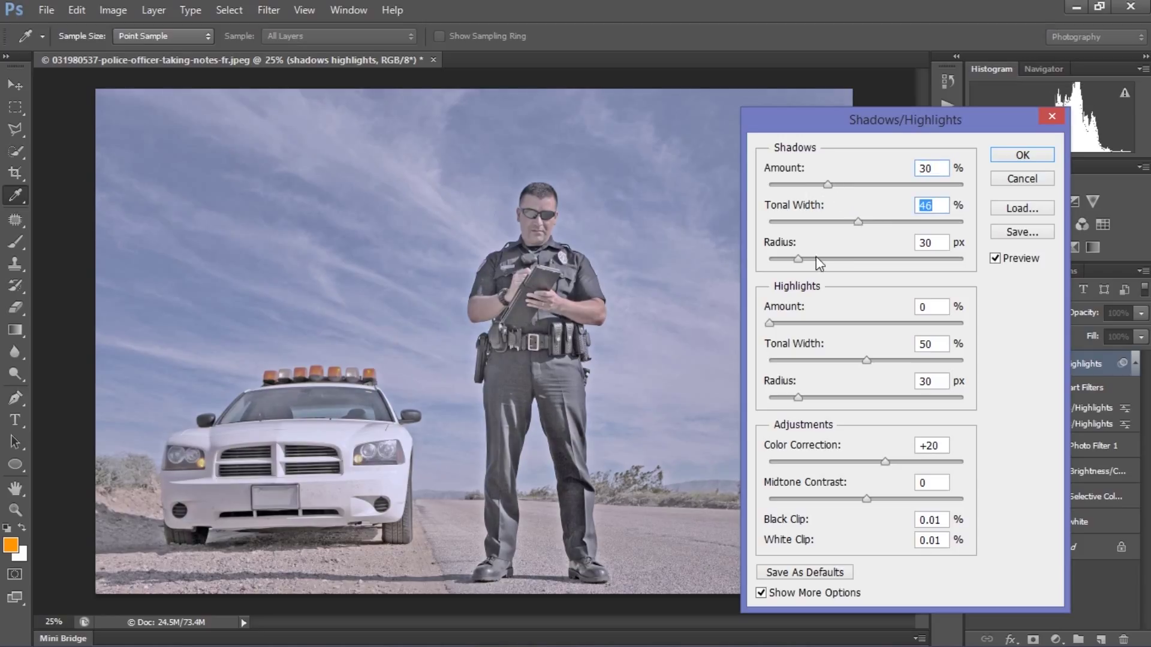
{"action": "left_click_drag", "start_coordinate": [815, 258], "coordinate": [825, 258]}
{"action": "left_click", "coordinate": [784, 323]}
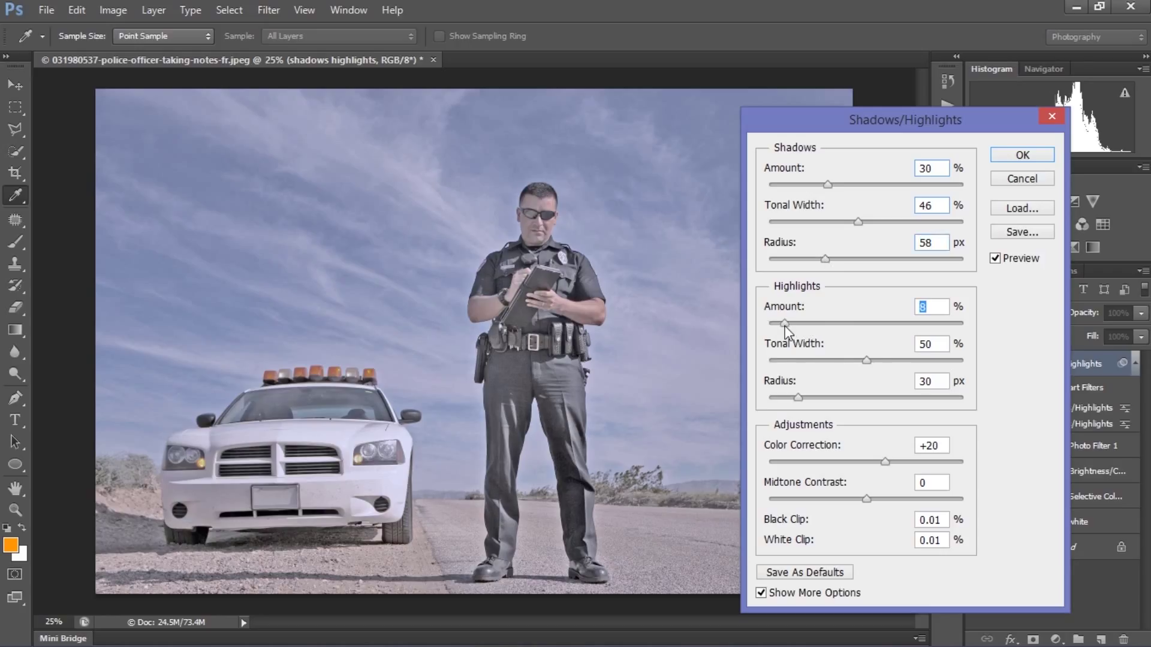
{"action": "left_click_drag", "start_coordinate": [826, 398], "coordinate": [927, 407]}
{"action": "left_click_drag", "start_coordinate": [866, 360], "coordinate": [863, 367]}
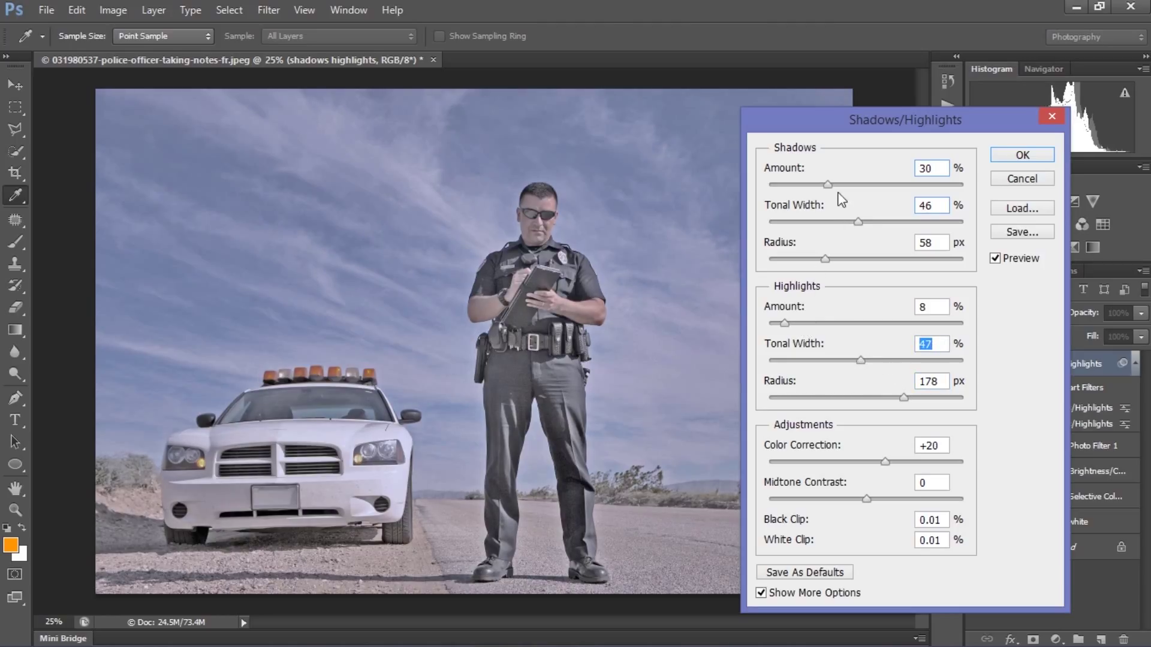
{"action": "left_click_drag", "start_coordinate": [827, 184], "coordinate": [876, 221]}
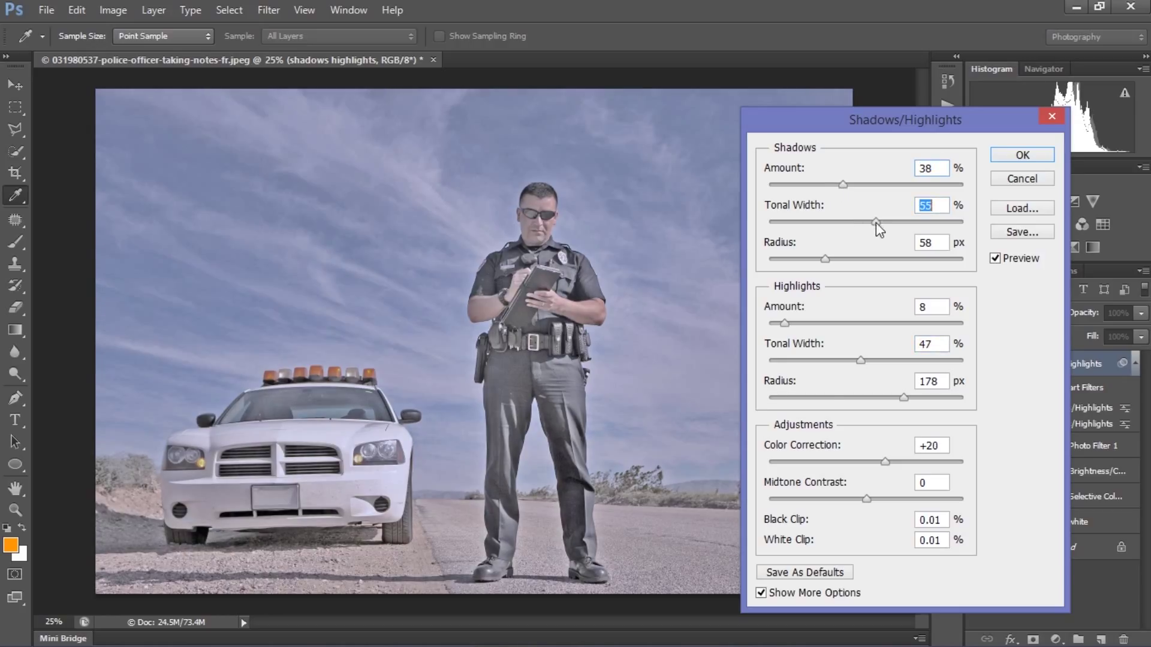
{"action": "left_click", "coordinate": [888, 499]}
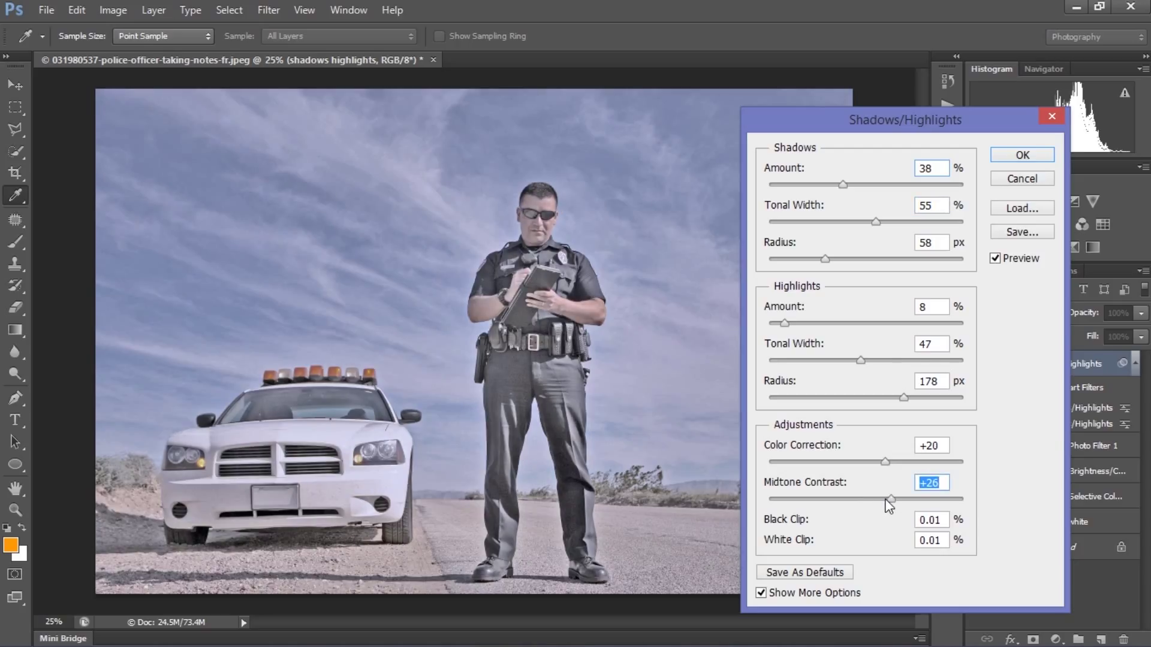
{"action": "left_click", "coordinate": [1013, 164]}
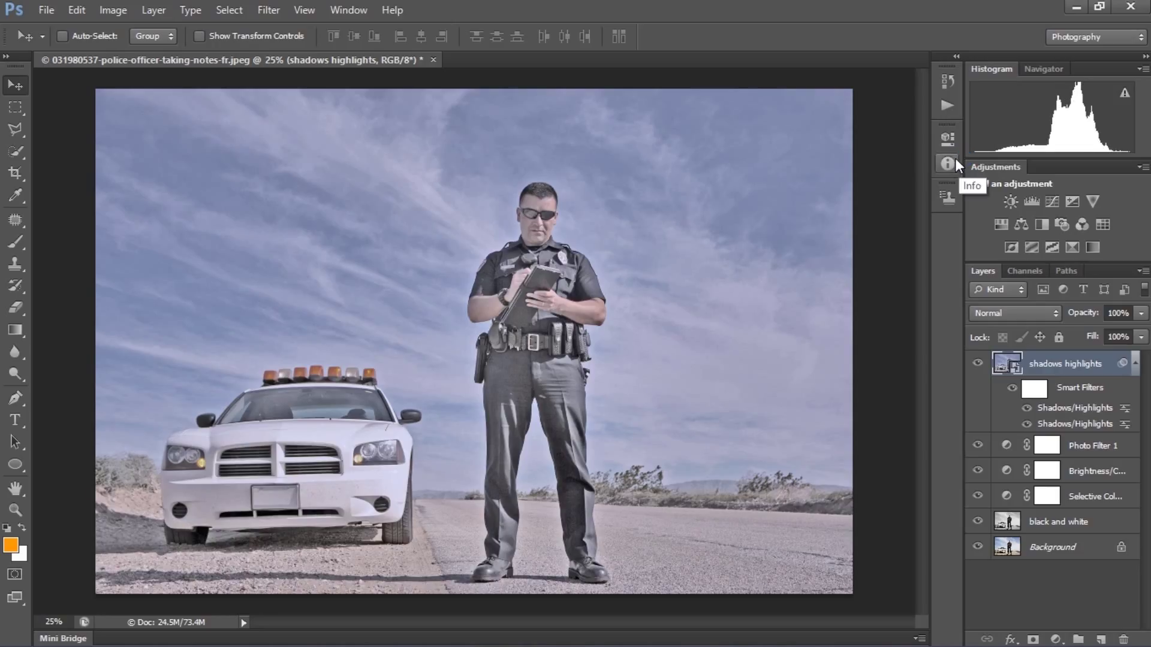
Flip the shadows highlights layer's eye off and back on to compare the two stacked filters.
{"action": "left_click", "coordinate": [977, 363]}
{"action": "left_click", "coordinate": [977, 363]}
Stamp all visible layers into a new layer named 'topaz' and convert it to a smart object.
{"action": "key", "text": "ctrl+shift+alt+e"}
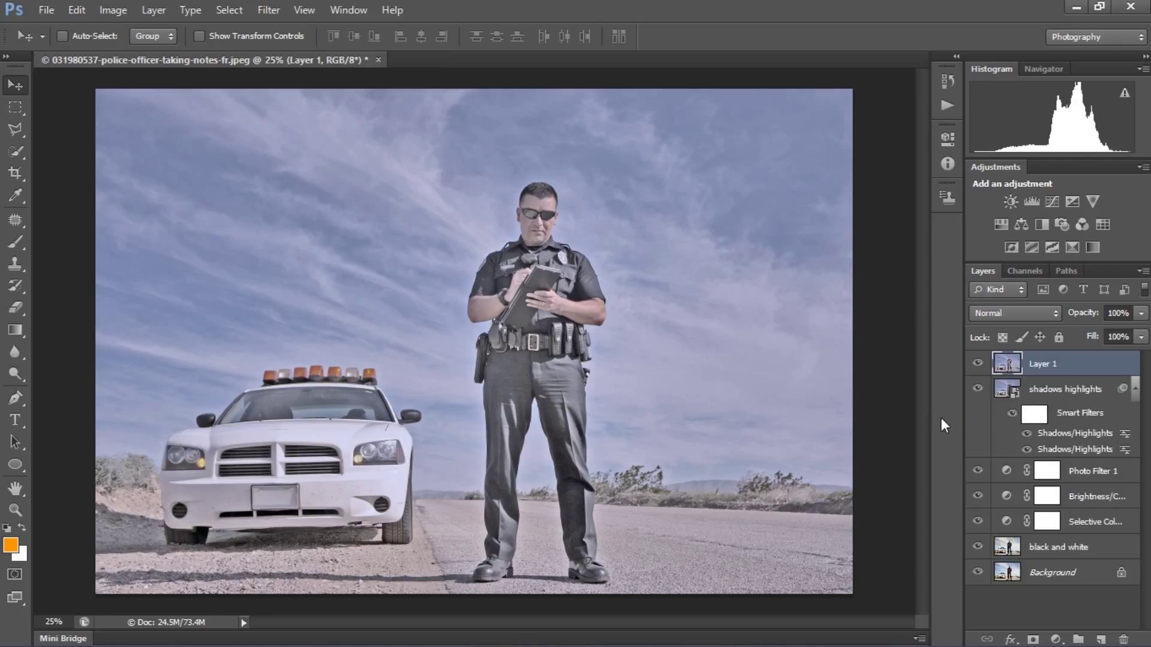
{"action": "double_click", "coordinate": [1052, 360]}
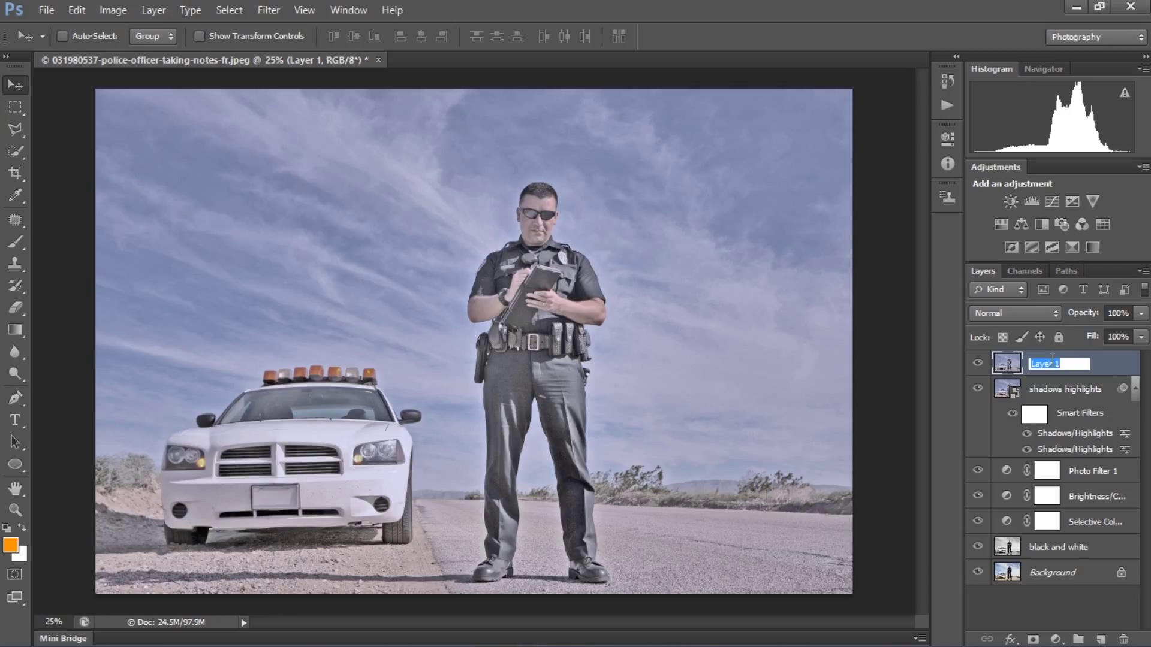
{"action": "type", "text": "topaz"}
{"action": "key", "text": "Return"}
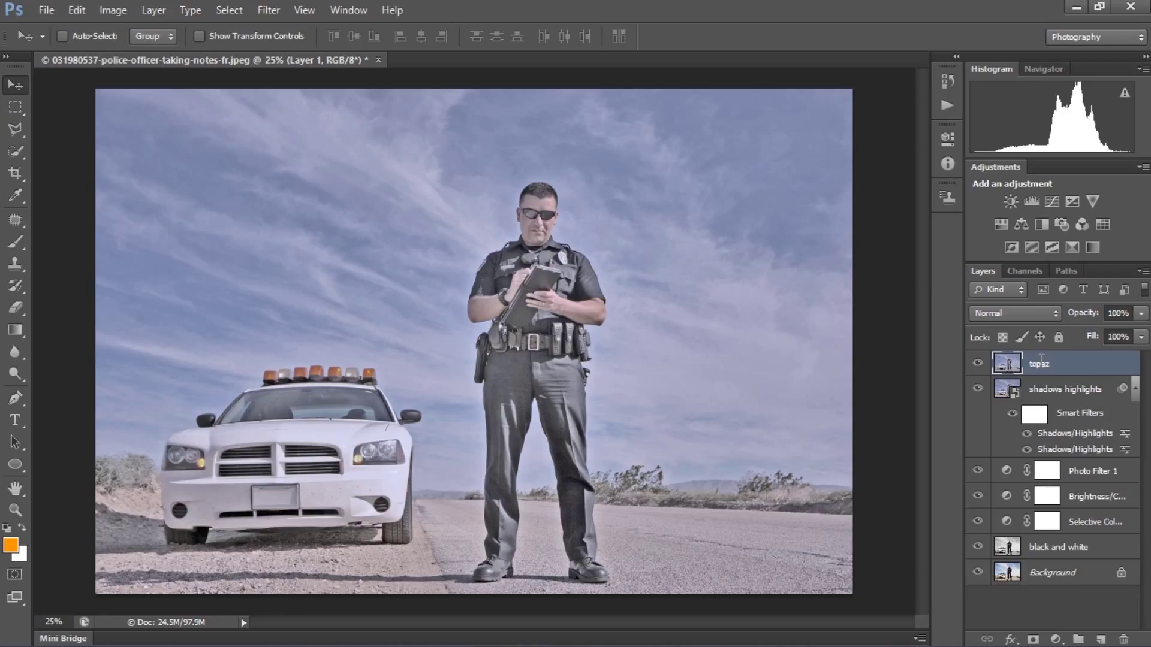
{"action": "right_click", "coordinate": [1040, 364]}
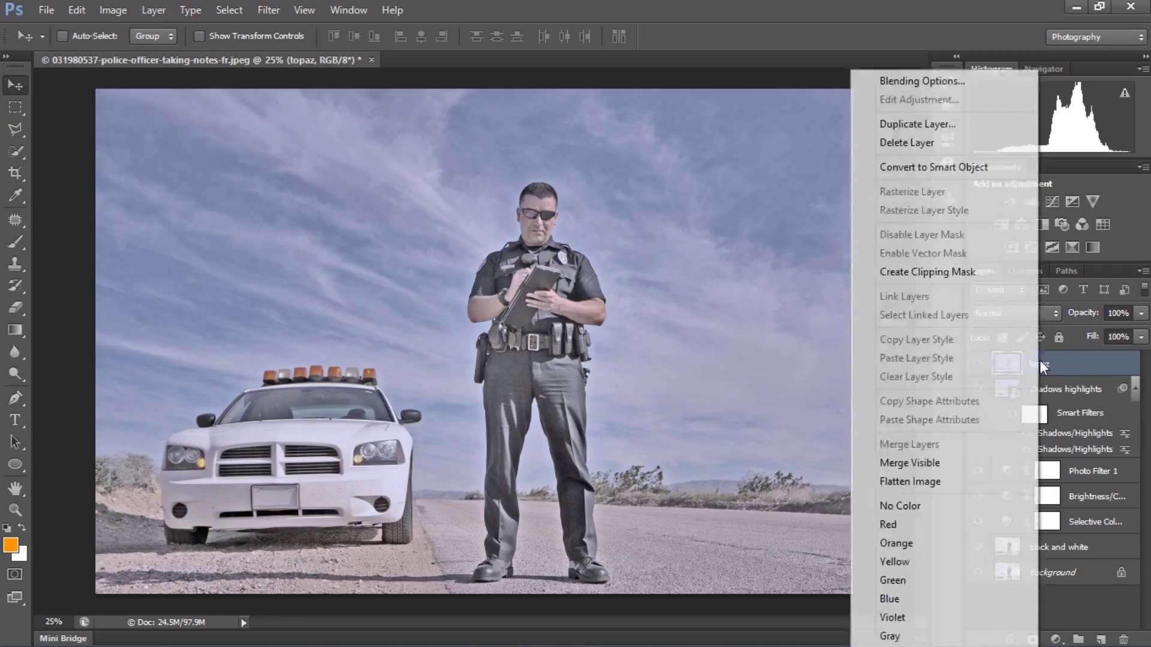
{"action": "left_click", "coordinate": [923, 168]}
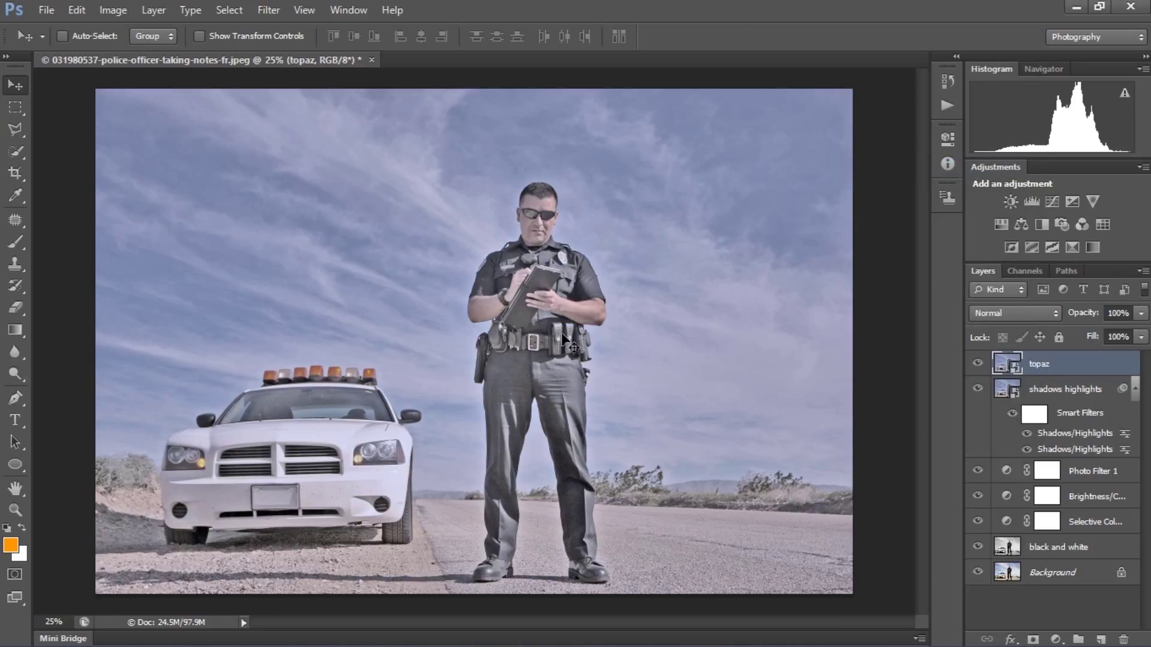
Run Topaz Labs > Topaz Detail 3 on the topaz layer and page through its getting-started guide.
{"action": "left_click", "coordinate": [268, 10]}
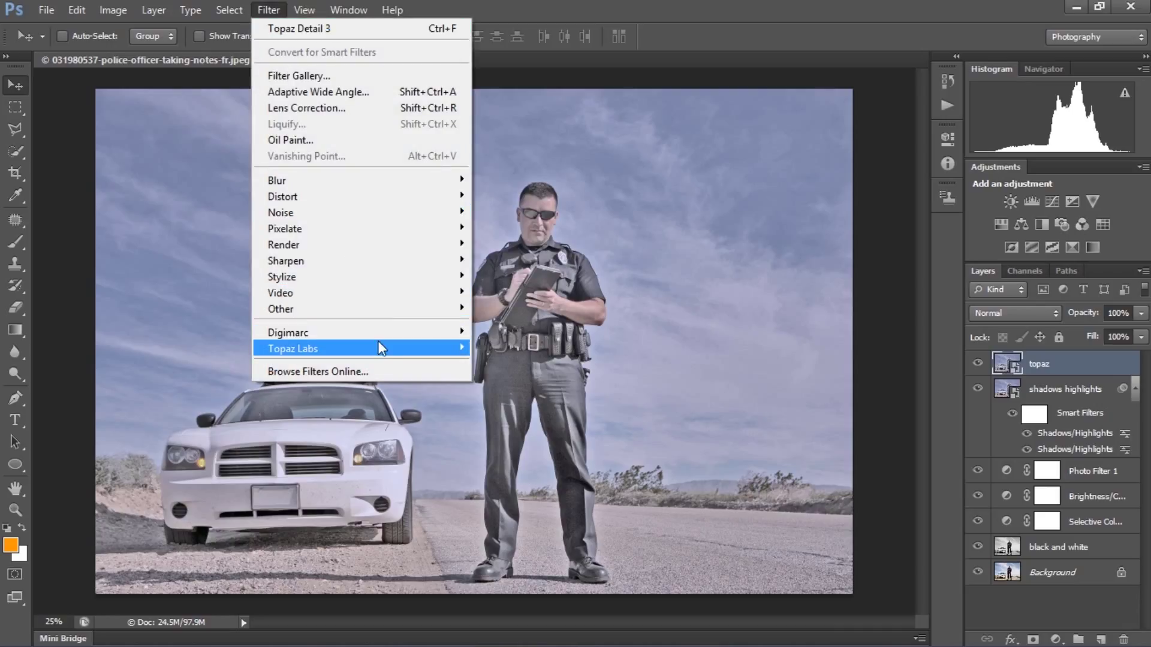
{"action": "mouse_move", "coordinate": [378, 347]}
{"action": "left_click", "coordinate": [221, 349]}
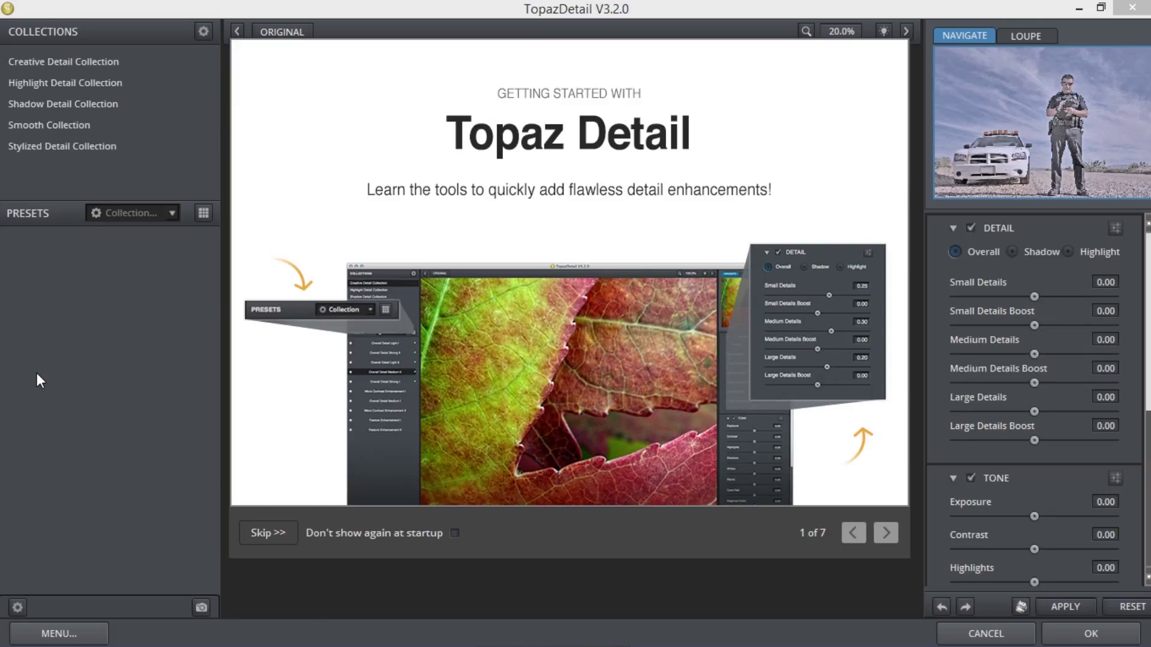
{"action": "left_click", "coordinate": [884, 532]}
{"action": "left_click", "coordinate": [884, 533]}
Close the tour and set Small Details to about -0.03 with its boost at zero.
{"action": "left_click", "coordinate": [884, 532]}
{"action": "left_click", "coordinate": [884, 532]}
{"action": "left_click", "coordinate": [884, 532]}
{"action": "left_click", "coordinate": [884, 532]}
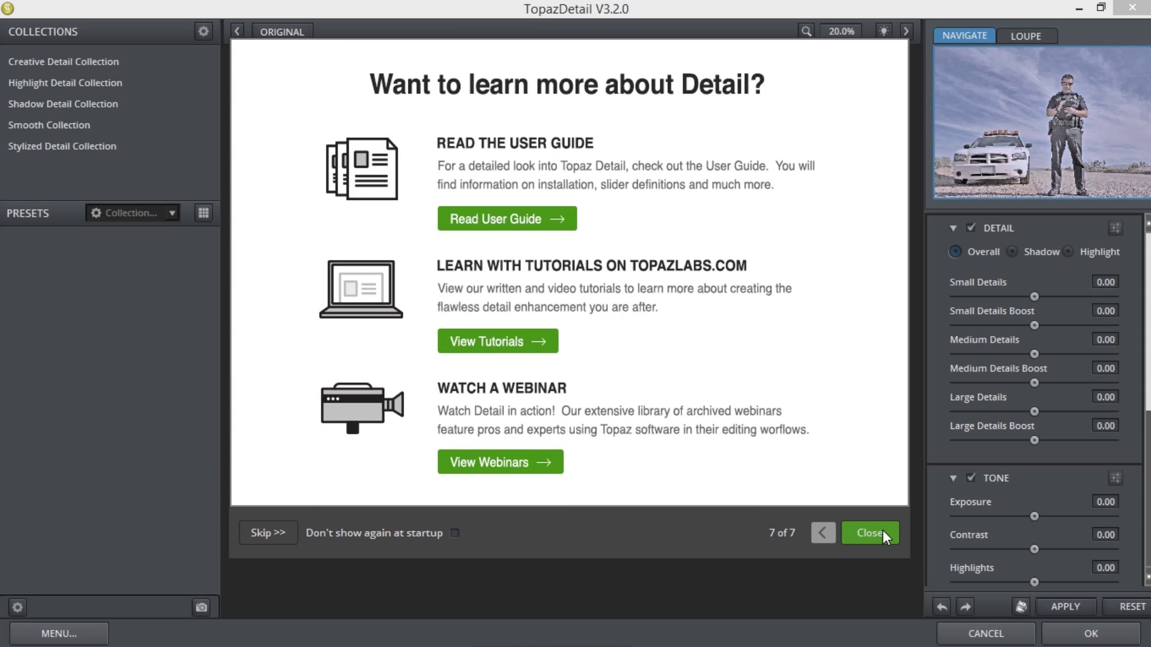
{"action": "left_click", "coordinate": [882, 531]}
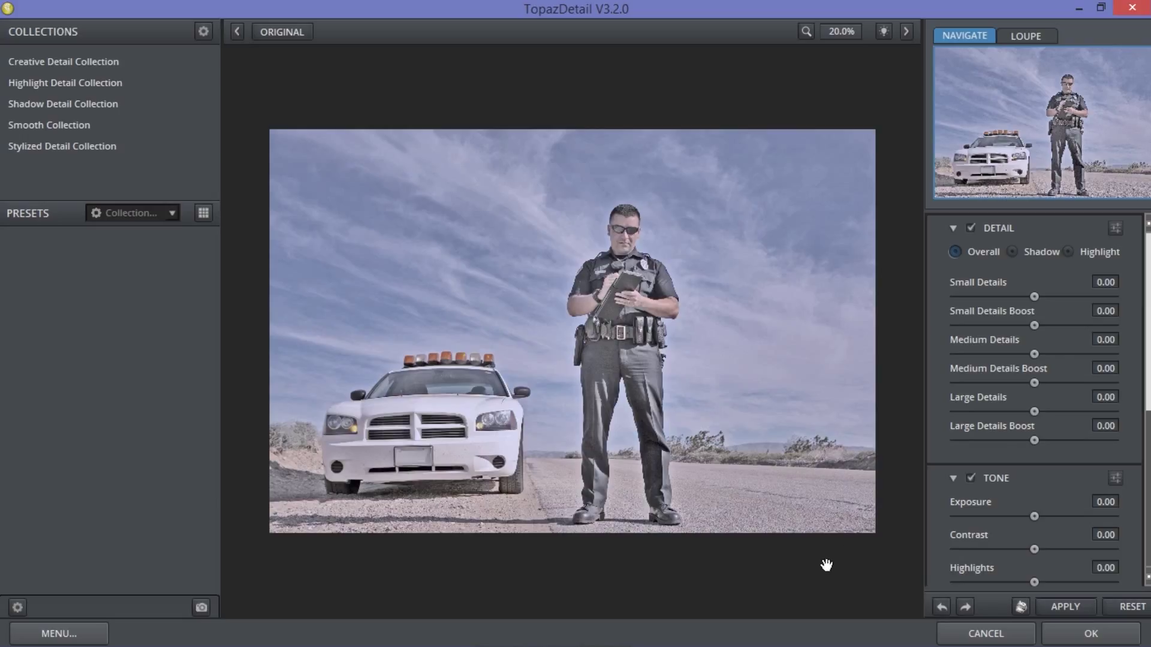
{"action": "mouse_move", "coordinate": [1003, 445]}
{"action": "left_click", "coordinate": [1066, 297]}
{"action": "left_click", "coordinate": [1084, 326]}
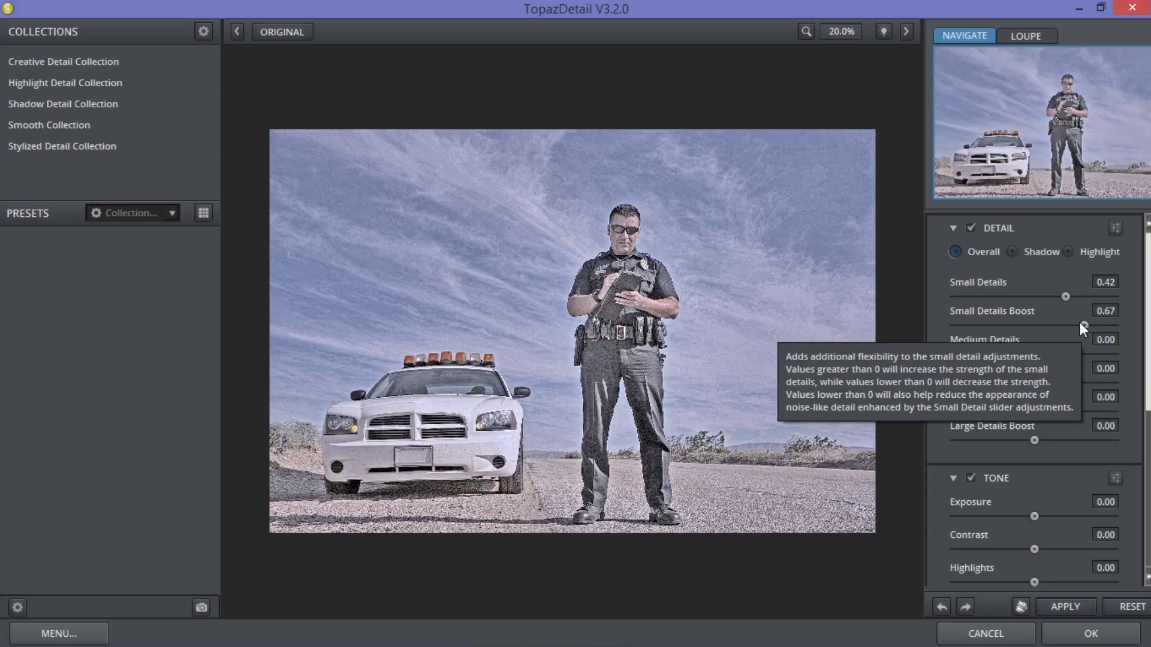
{"action": "left_click", "coordinate": [1018, 296]}
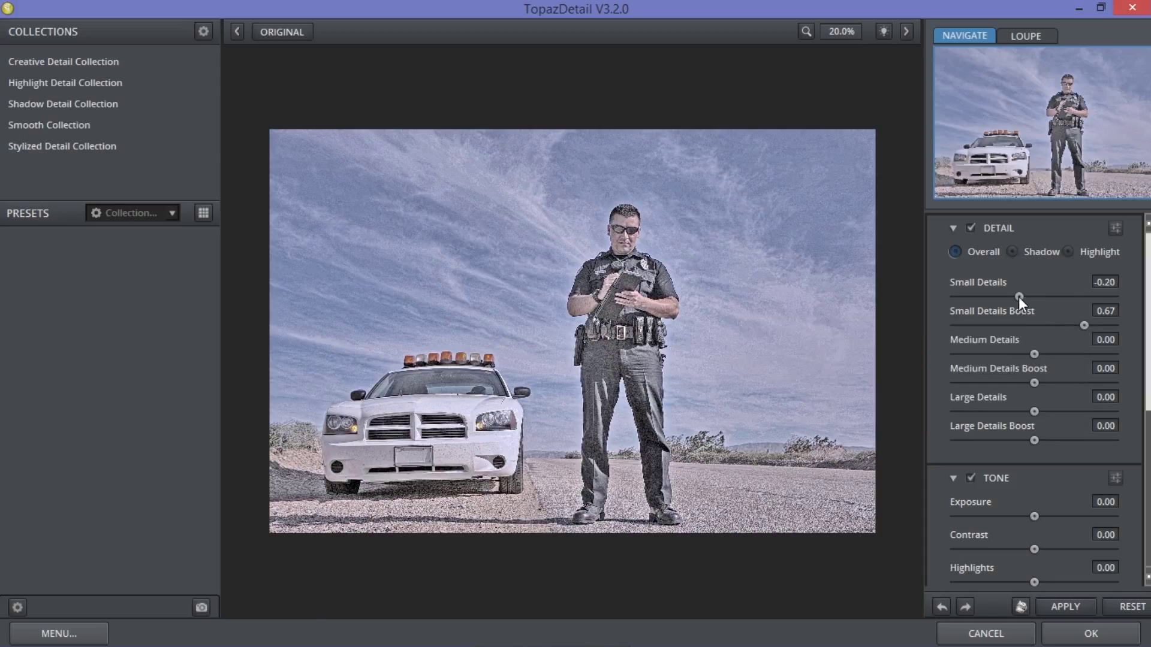
{"action": "left_click_drag", "start_coordinate": [1019, 296], "coordinate": [1034, 295]}
{"action": "left_click", "coordinate": [1027, 325]}
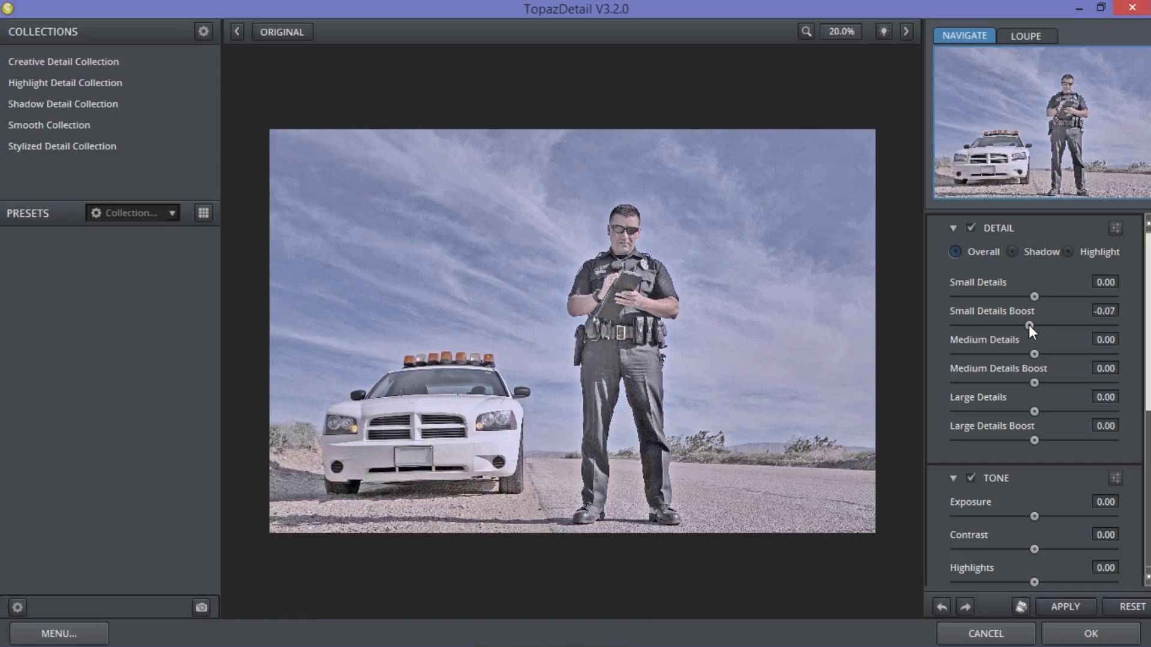
{"action": "left_click_drag", "start_coordinate": [1026, 324], "coordinate": [1034, 326]}
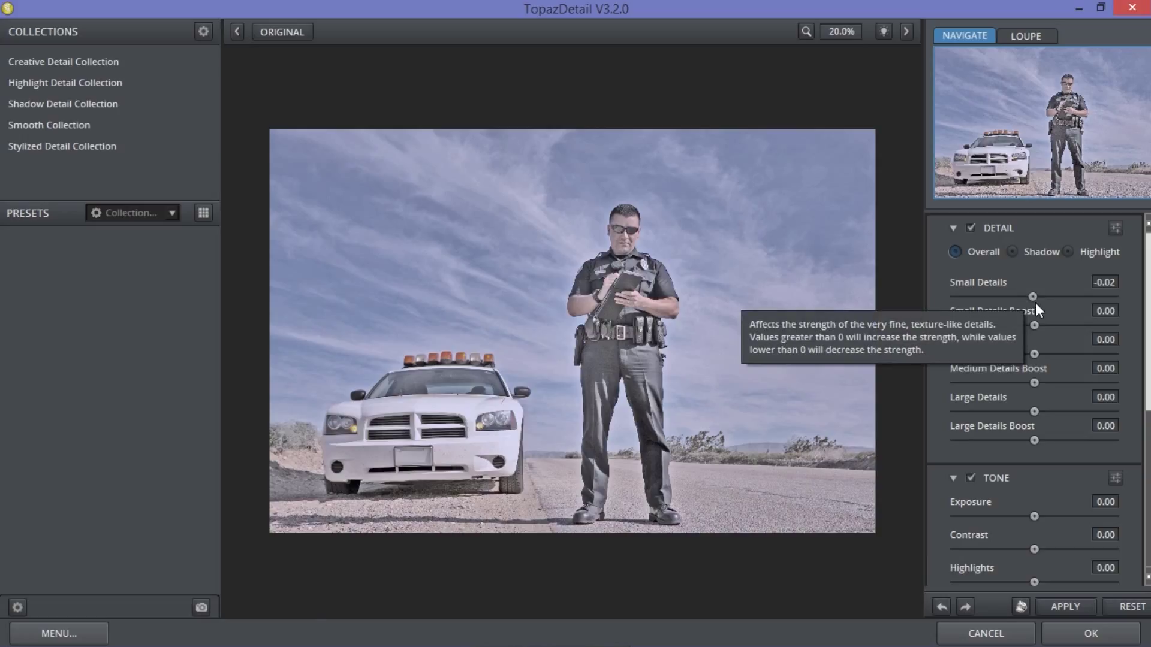
{"action": "left_click_drag", "start_coordinate": [1032, 296], "coordinate": [1033, 296]}
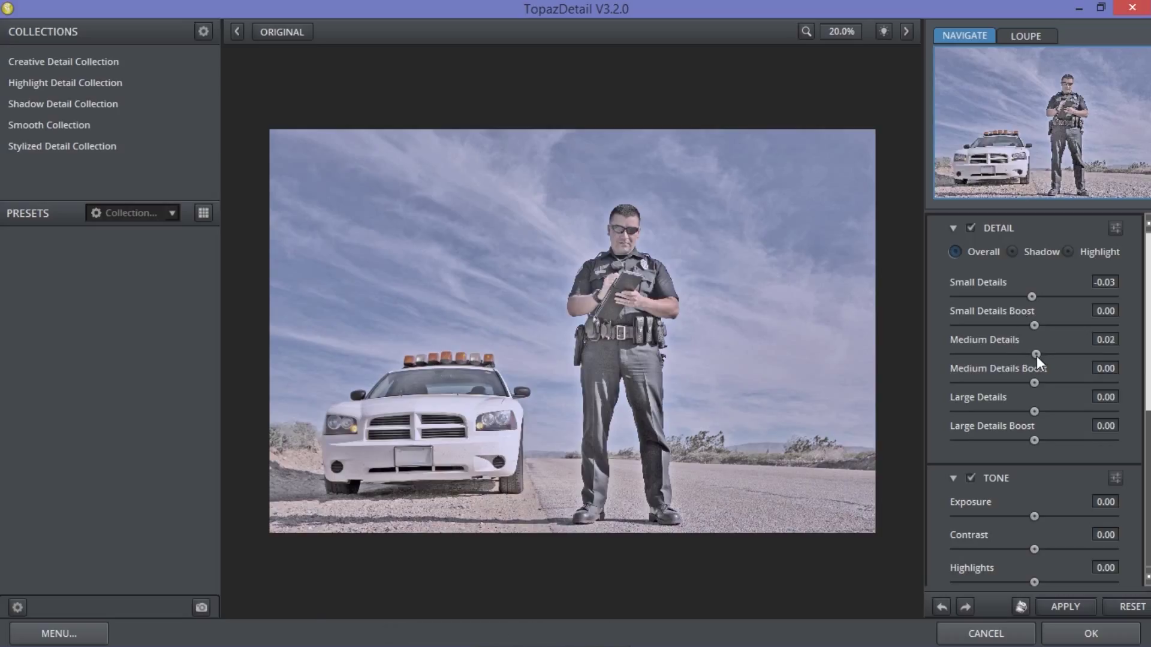
Set Medium Details and Medium Boost to 0.08, Large Details to 0.17 and Large Boost to 0.20.
{"action": "left_click_drag", "start_coordinate": [1037, 356], "coordinate": [1040, 356]}
{"action": "left_click_drag", "start_coordinate": [1033, 383], "coordinate": [1038, 384]}
{"action": "mouse_move", "coordinate": [1052, 378]}
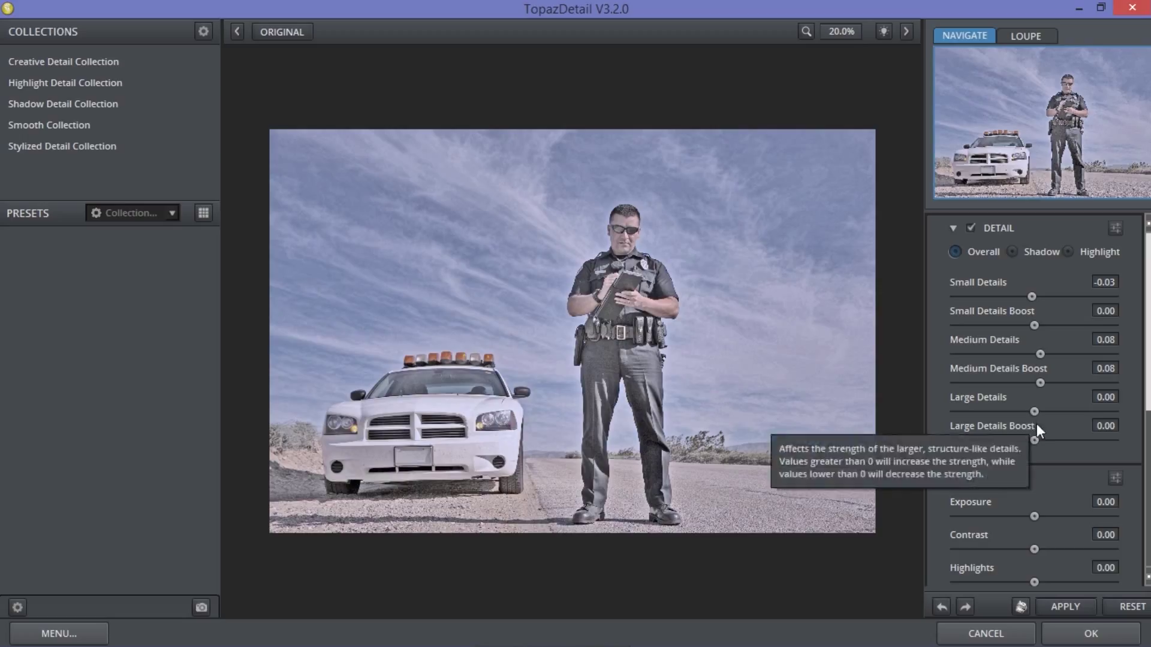
{"action": "left_click_drag", "start_coordinate": [1039, 413], "coordinate": [1044, 411]}
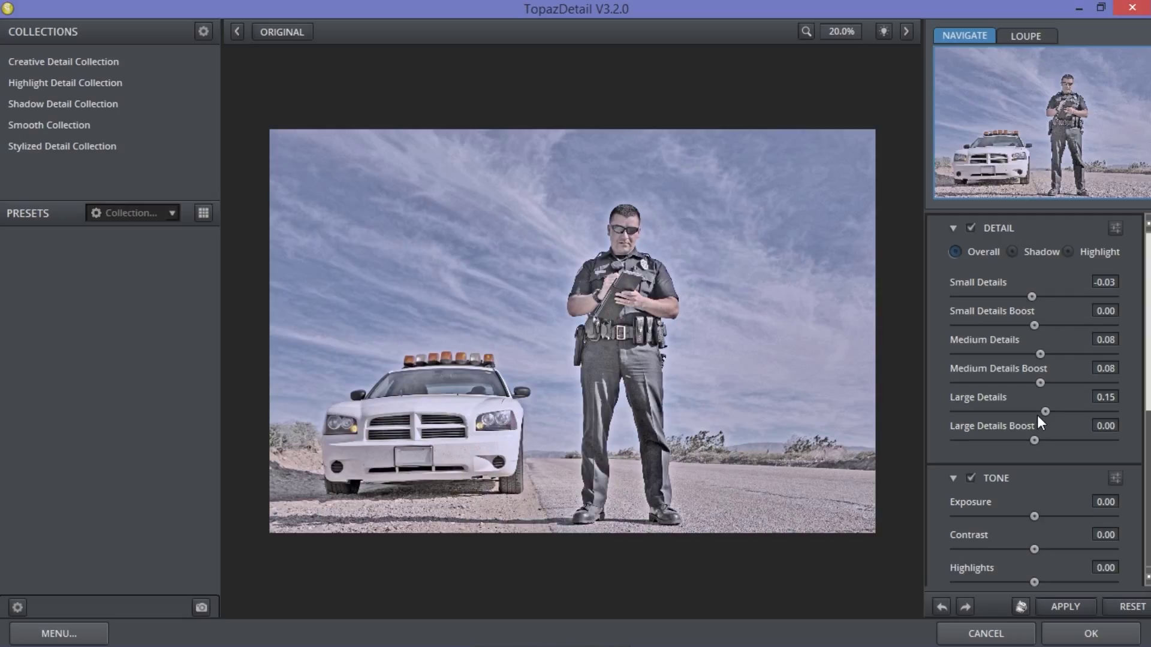
{"action": "left_click_drag", "start_coordinate": [1034, 441], "coordinate": [1047, 441]}
{"action": "left_click_drag", "start_coordinate": [1048, 412], "coordinate": [1046, 412]}
{"action": "left_click_drag", "start_coordinate": [1147, 282], "coordinate": [1146, 367]}
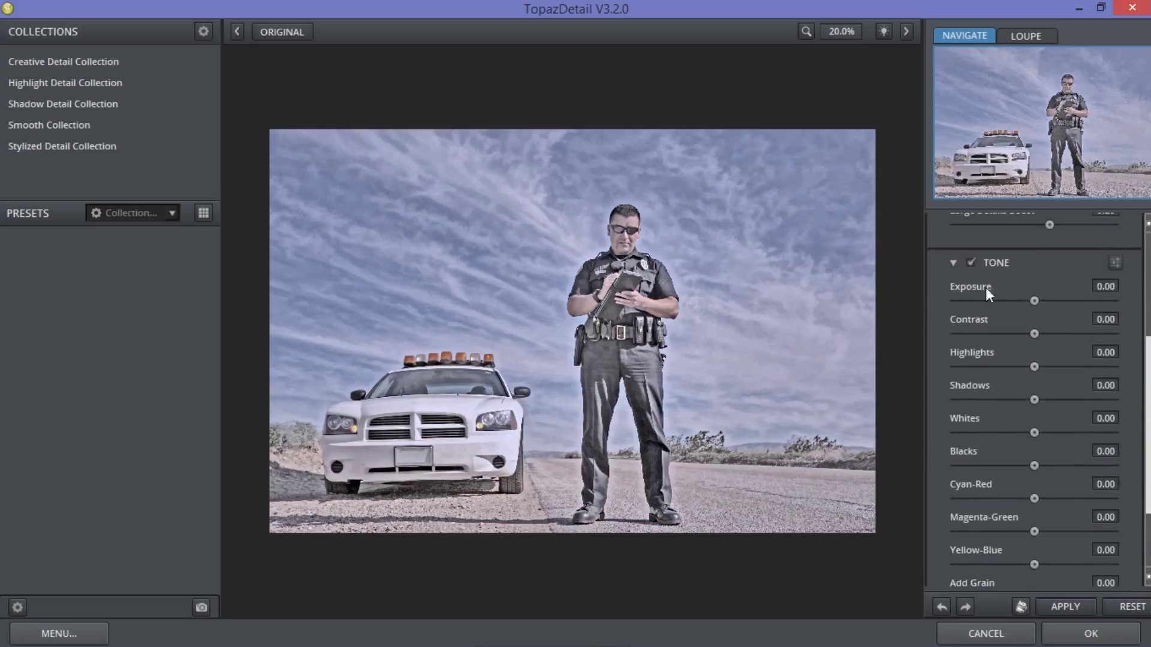
{"action": "left_click", "coordinate": [953, 261]}
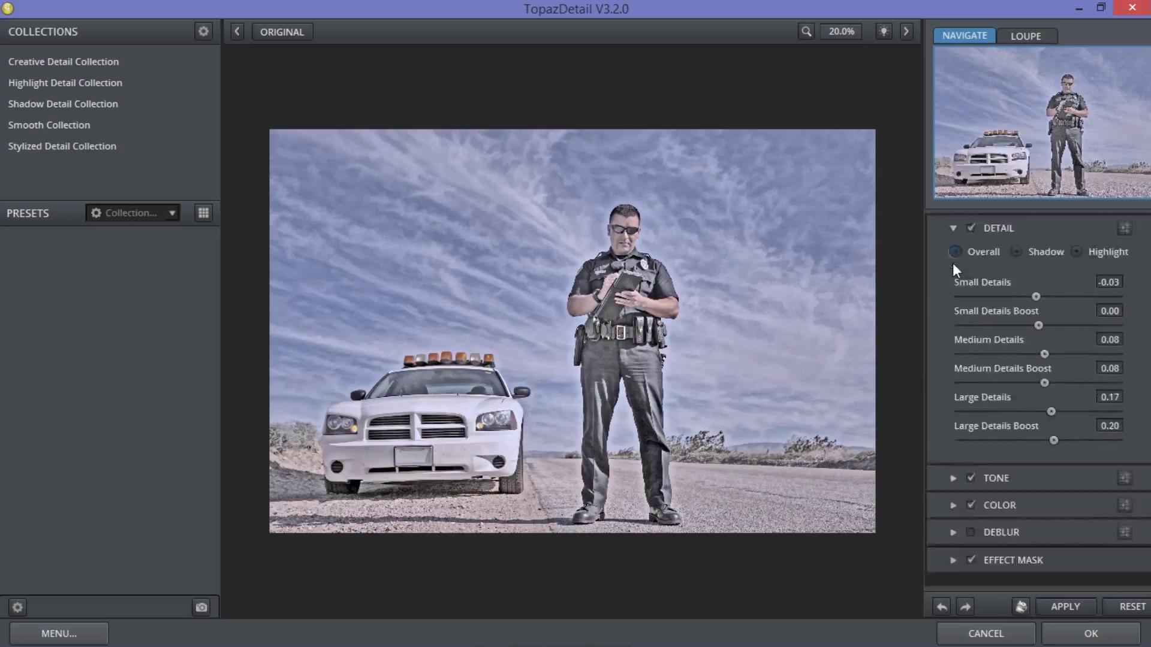
Expand the Tone section and set Exposure to -0.10.
{"action": "left_click", "coordinate": [952, 479]}
{"action": "left_click", "coordinate": [1148, 432]}
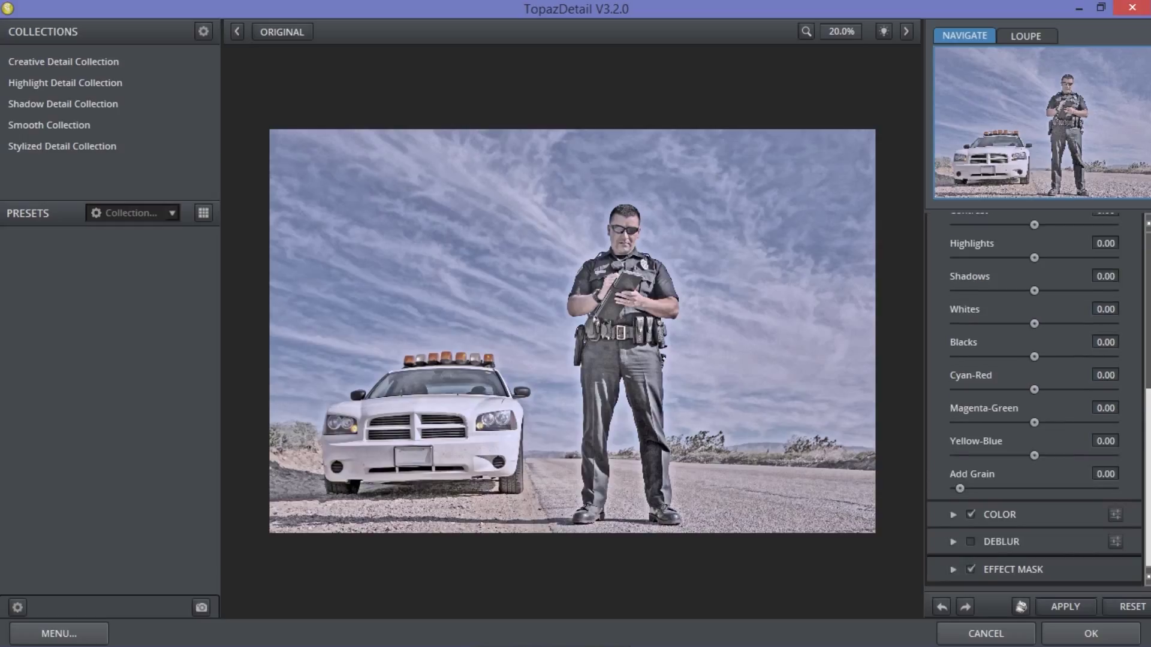
{"action": "scroll", "coordinate": [1063, 304], "scroll_direction": "up", "scroll_amount": 3}
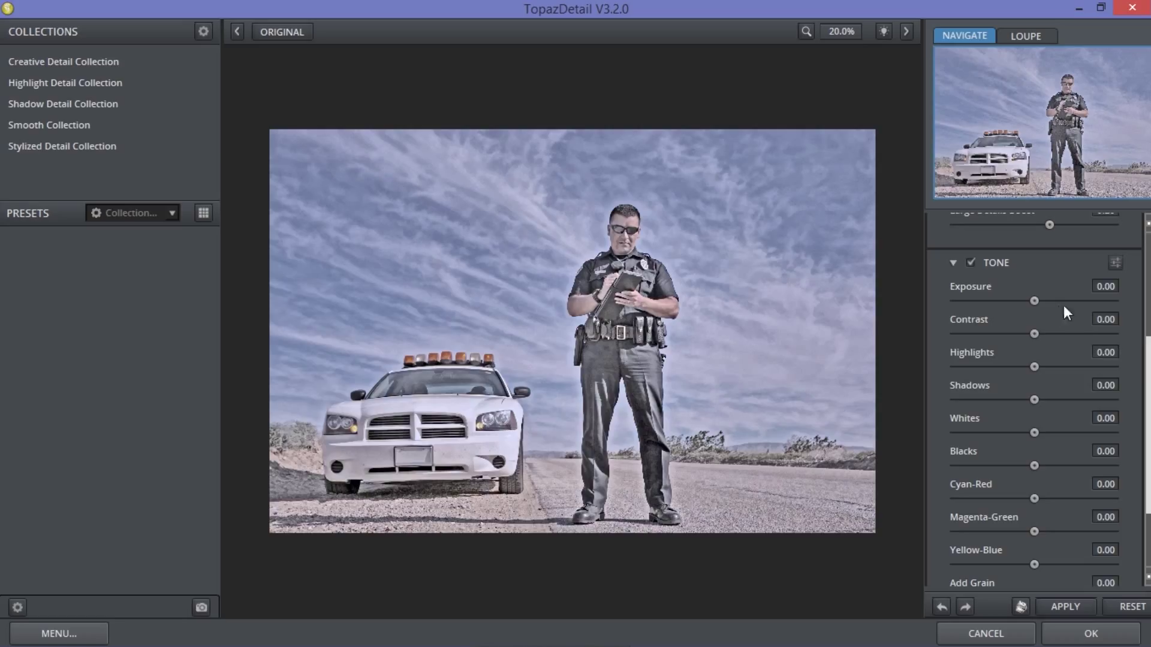
{"action": "left_click_drag", "start_coordinate": [999, 300], "coordinate": [968, 299]}
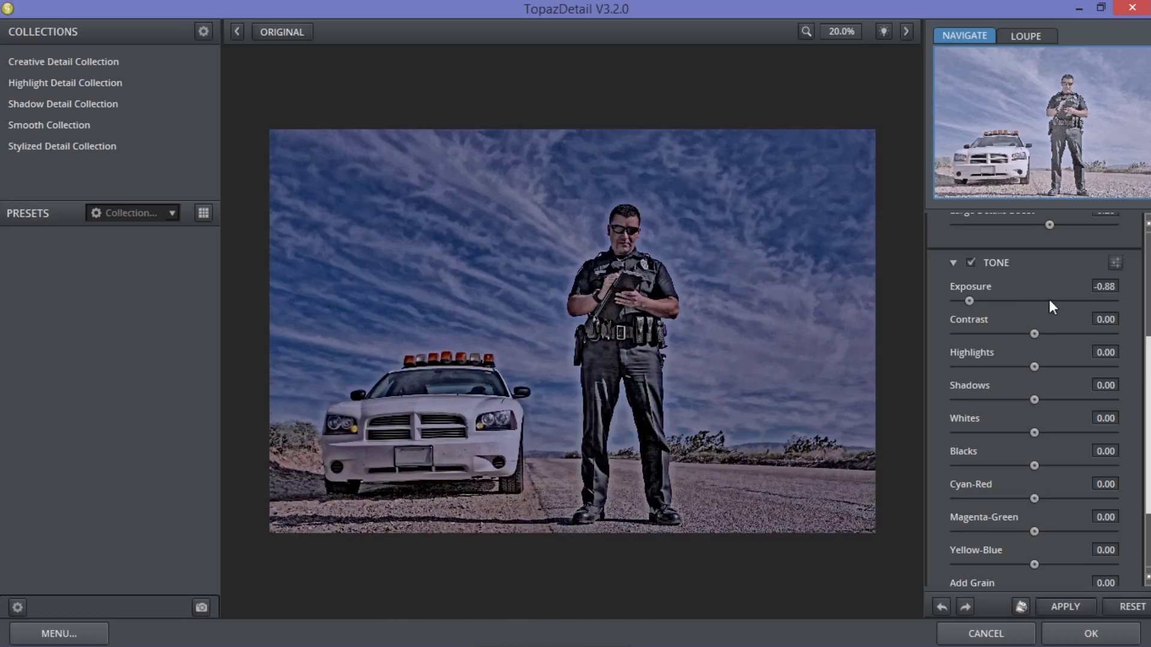
{"action": "left_click", "coordinate": [1079, 301]}
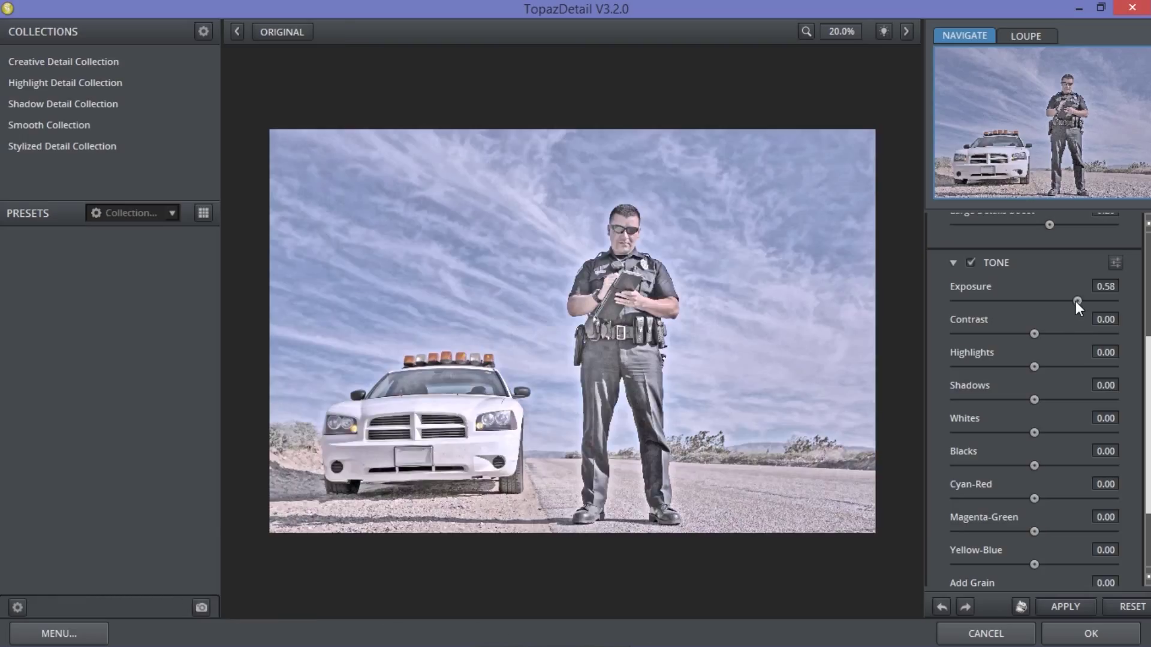
{"action": "left_click_drag", "start_coordinate": [1034, 300], "coordinate": [1026, 300]}
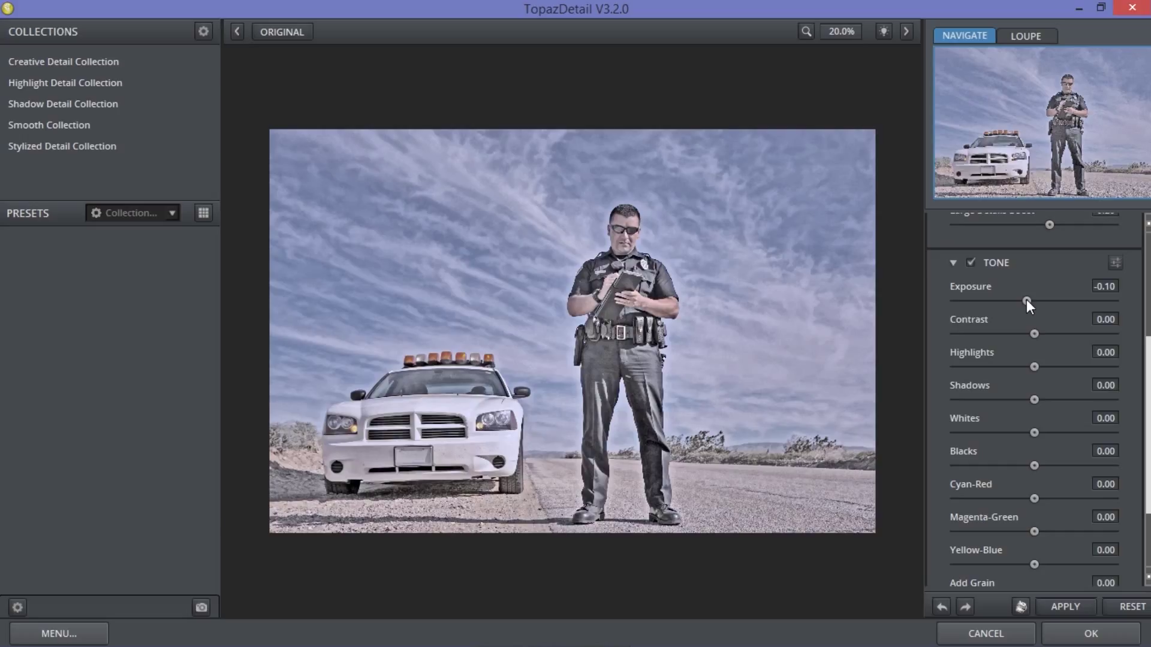
Set Contrast to 0.09, Highlights to 0.27 and Shadows to -0.12, leaving Whites at 0.00.
{"action": "left_click_drag", "start_coordinate": [1041, 332], "coordinate": [1061, 368]}
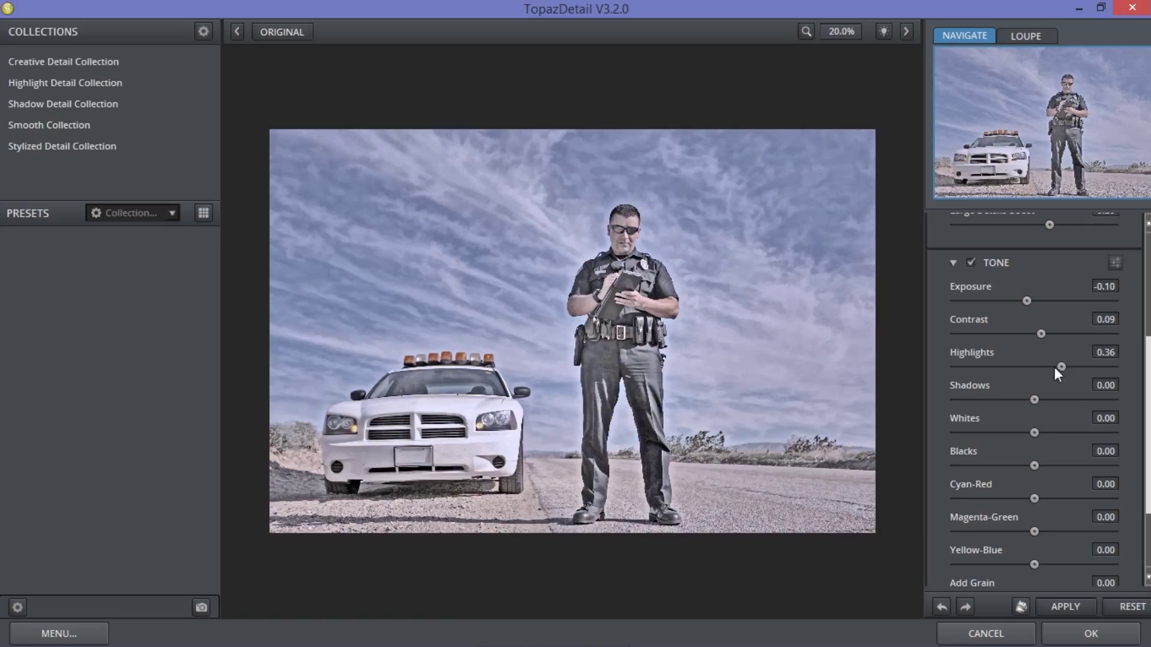
{"action": "left_click_drag", "start_coordinate": [1057, 367], "coordinate": [1053, 367]}
{"action": "left_click", "coordinate": [1006, 400]}
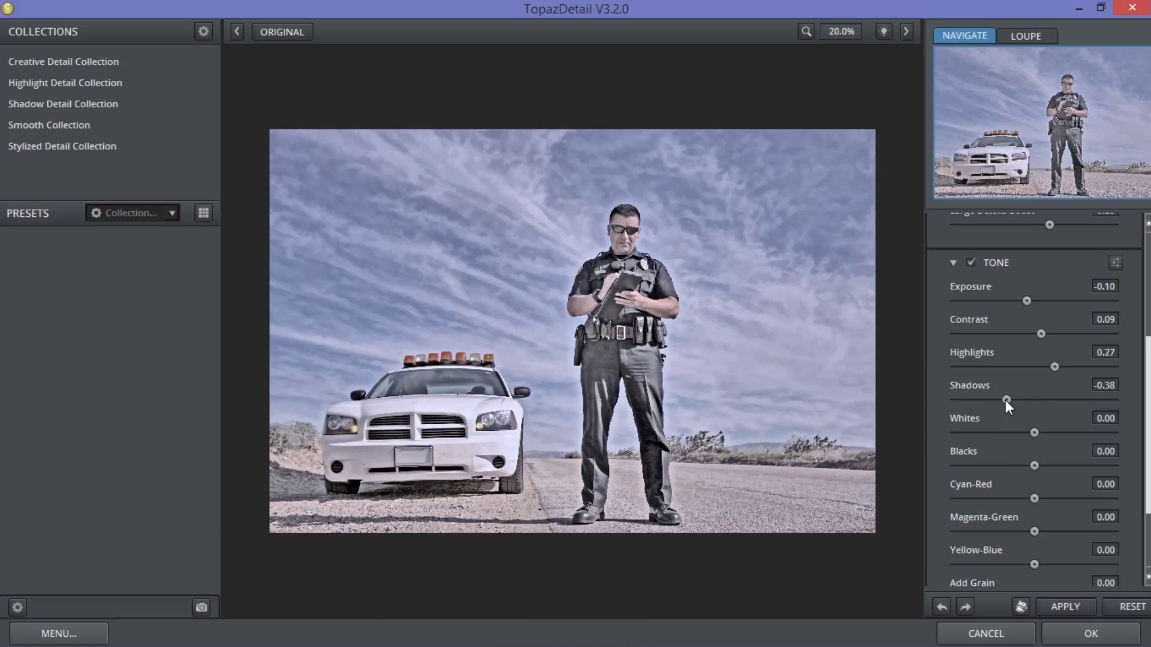
{"action": "left_click_drag", "start_coordinate": [1010, 401], "coordinate": [1053, 401]}
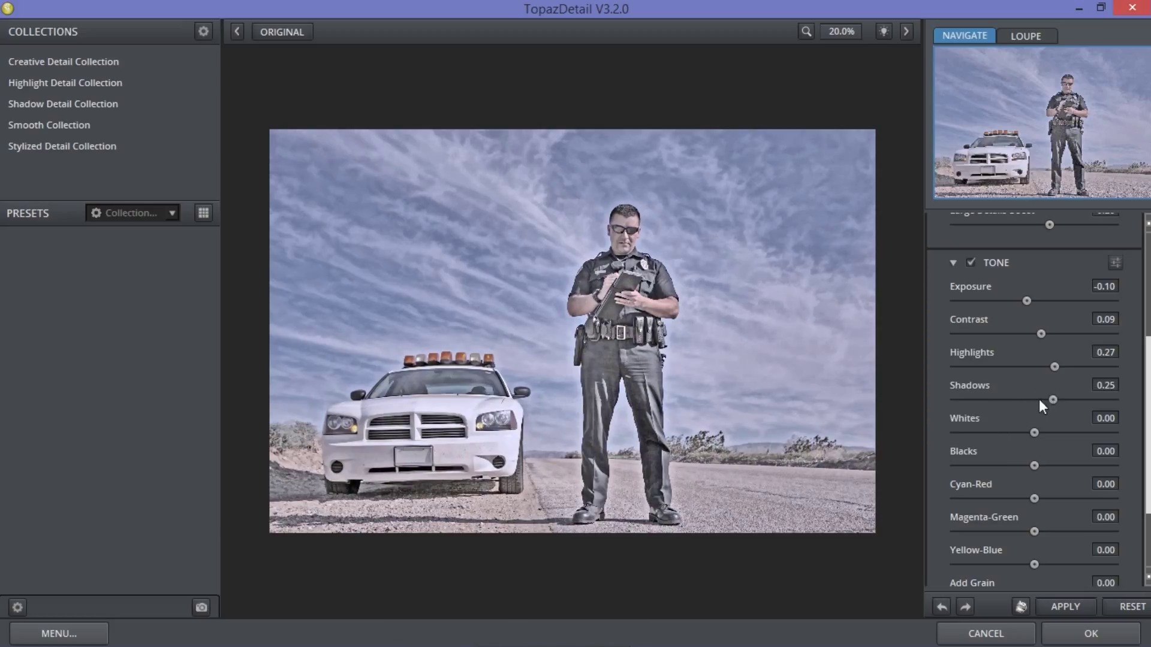
{"action": "left_click", "coordinate": [1026, 400]}
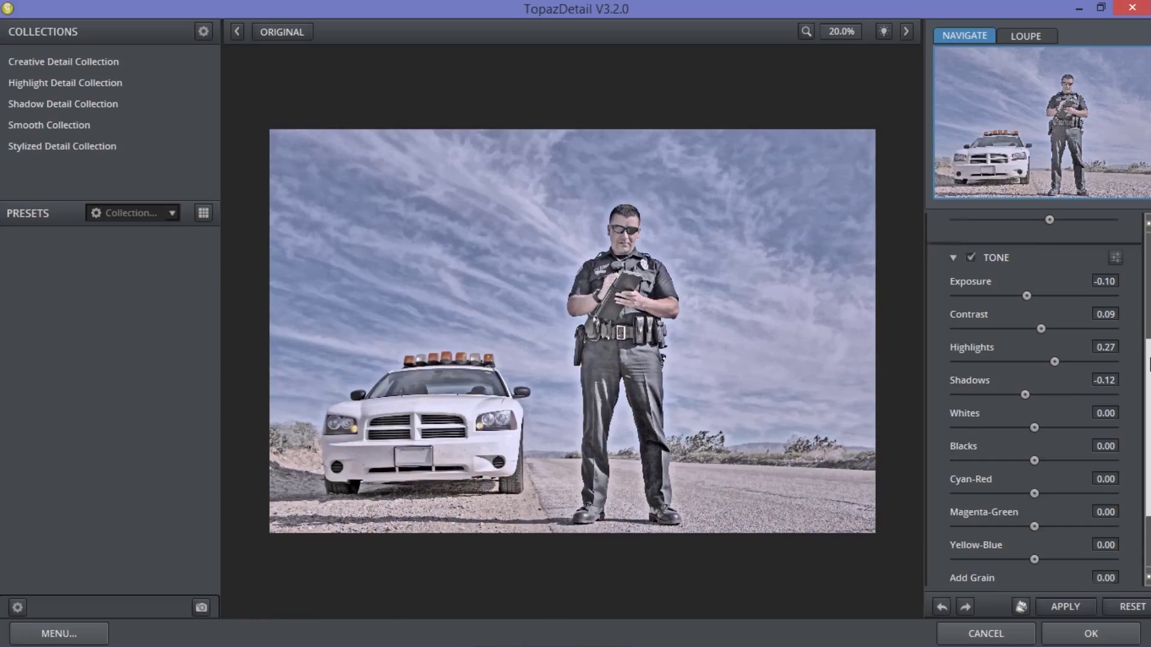
{"action": "scroll", "coordinate": [1149, 414], "scroll_direction": "down", "scroll_amount": 3}
{"action": "scroll", "coordinate": [1059, 388], "scroll_direction": "up", "scroll_amount": 3}
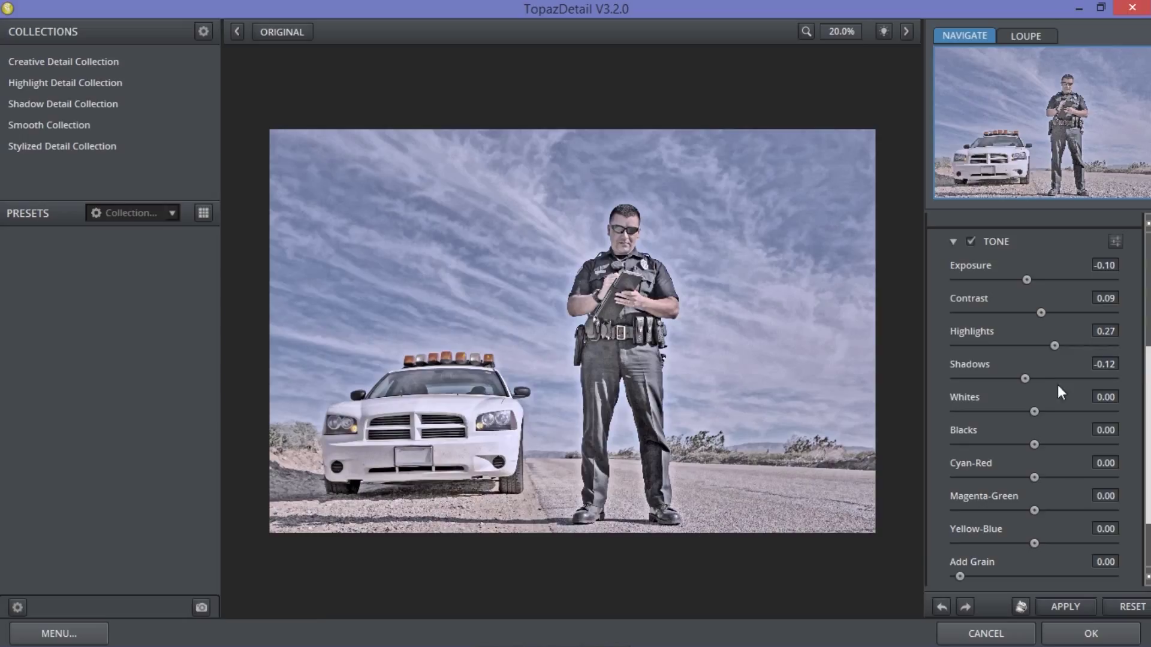
{"action": "mouse_move", "coordinate": [1040, 405]}
{"action": "left_mouse_down"}
{"action": "mouse_move", "coordinate": [1059, 409]}
{"action": "mouse_move", "coordinate": [1012, 413]}
{"action": "mouse_move", "coordinate": [1033, 412]}
{"action": "left_mouse_up"}
{"action": "left_click_drag", "start_coordinate": [1147, 405], "coordinate": [1149, 455]}
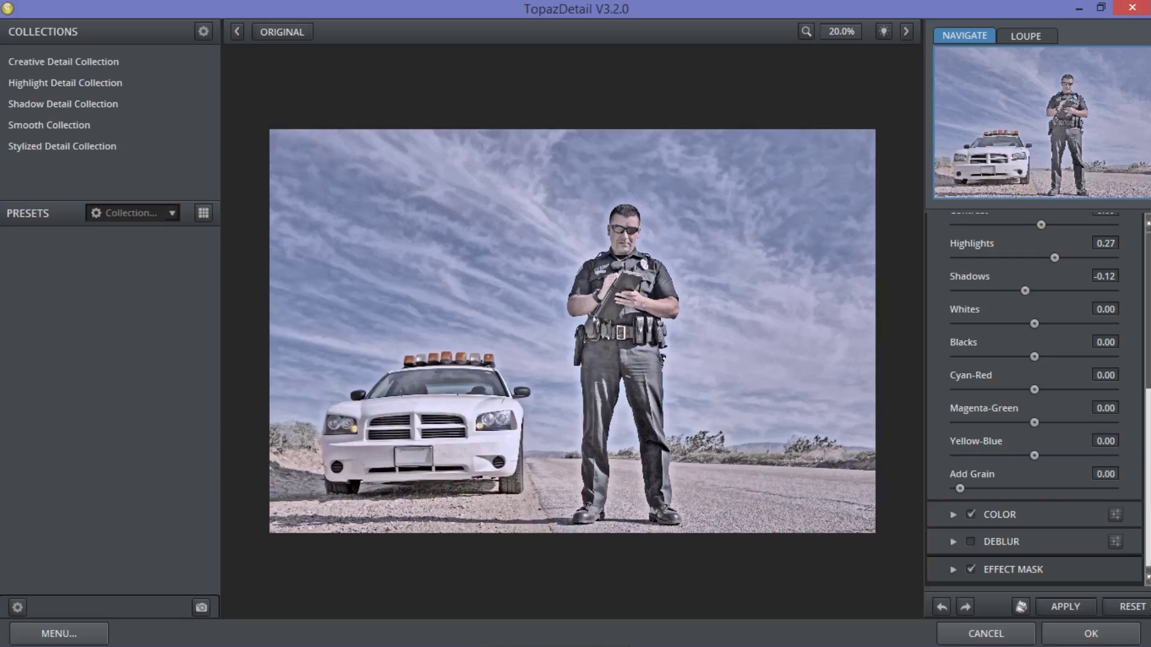
{"action": "left_click", "coordinate": [953, 514]}
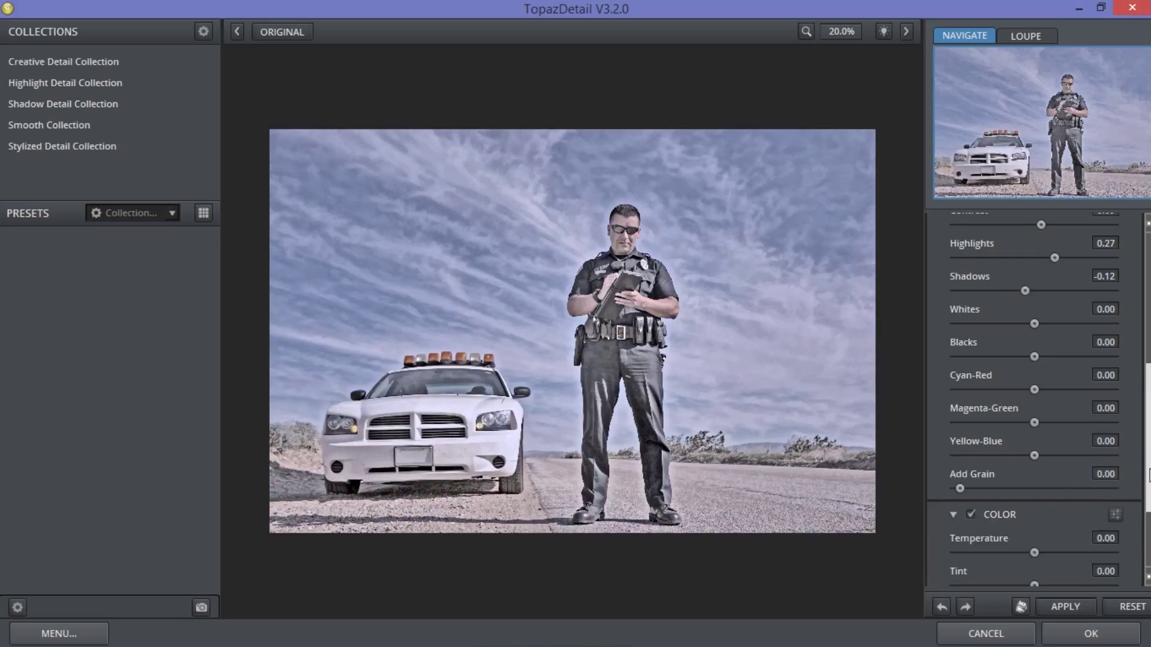
Test small Temperature, Saturation and Saturation Boost tweaks in the Color section, then apply the adjustments.
{"action": "left_click_drag", "start_coordinate": [1149, 493], "coordinate": [1149, 569]}
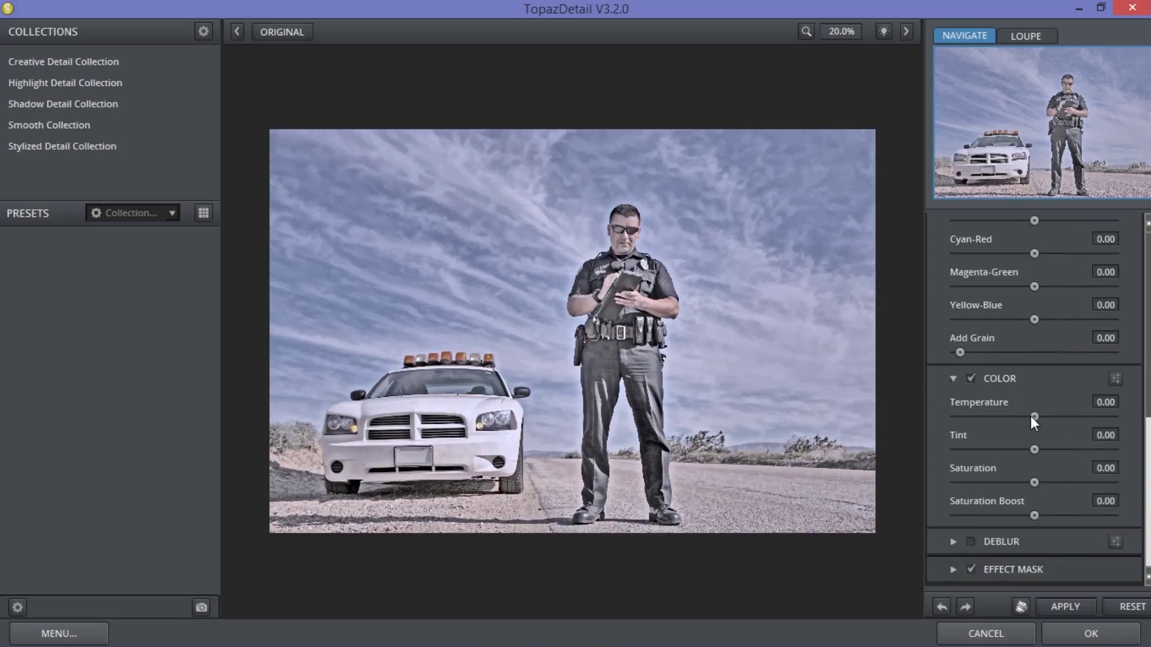
{"action": "left_click_drag", "start_coordinate": [1031, 416], "coordinate": [1027, 418]}
{"action": "left_click_drag", "start_coordinate": [1034, 484], "coordinate": [1039, 485]}
{"action": "left_click_drag", "start_coordinate": [1037, 516], "coordinate": [1038, 515]}
{"action": "left_click", "coordinate": [1066, 607]}
Confirm the Topaz Detail filter, then zoom in and back out to inspect the officer's detail.
{"action": "left_click", "coordinate": [1070, 608]}
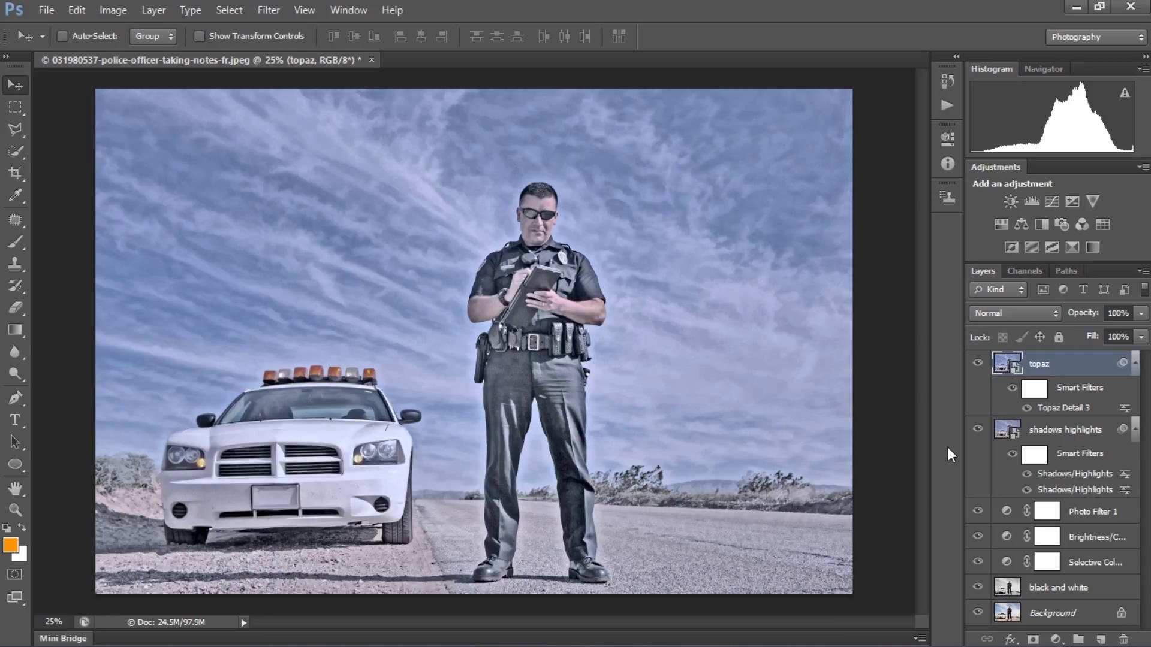
{"action": "key", "text": "ctrl+plus"}
{"action": "key", "text": "ctrl+plus"}
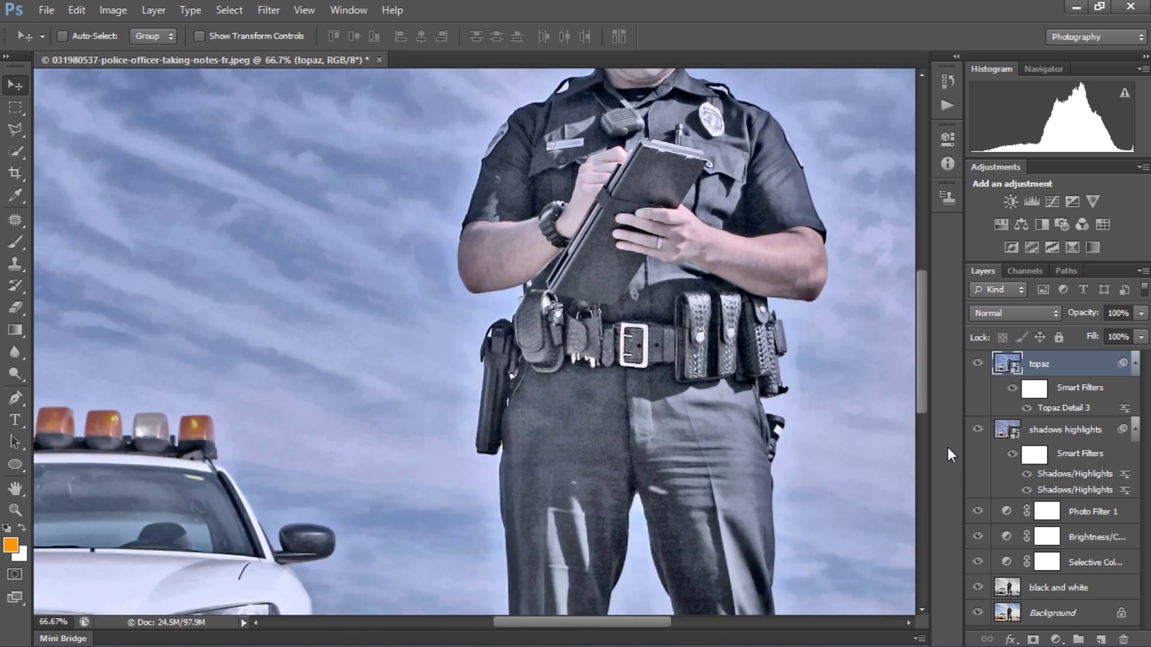
{"action": "key", "text": "ctrl+minus"}
{"action": "key", "text": "ctrl+minus"}
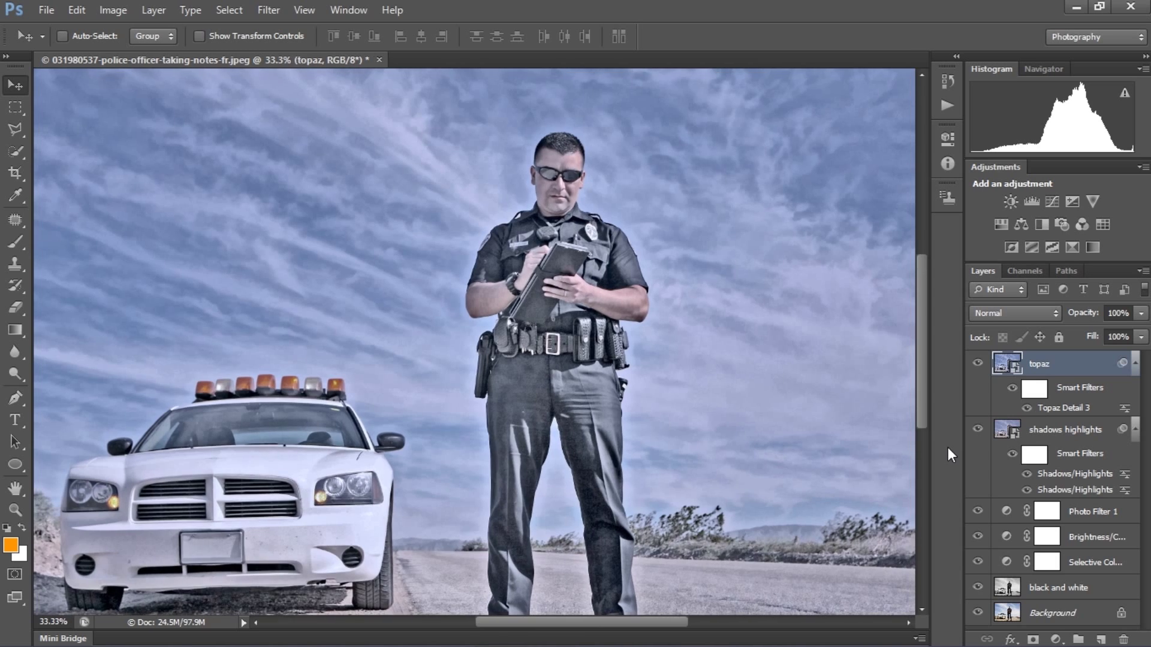